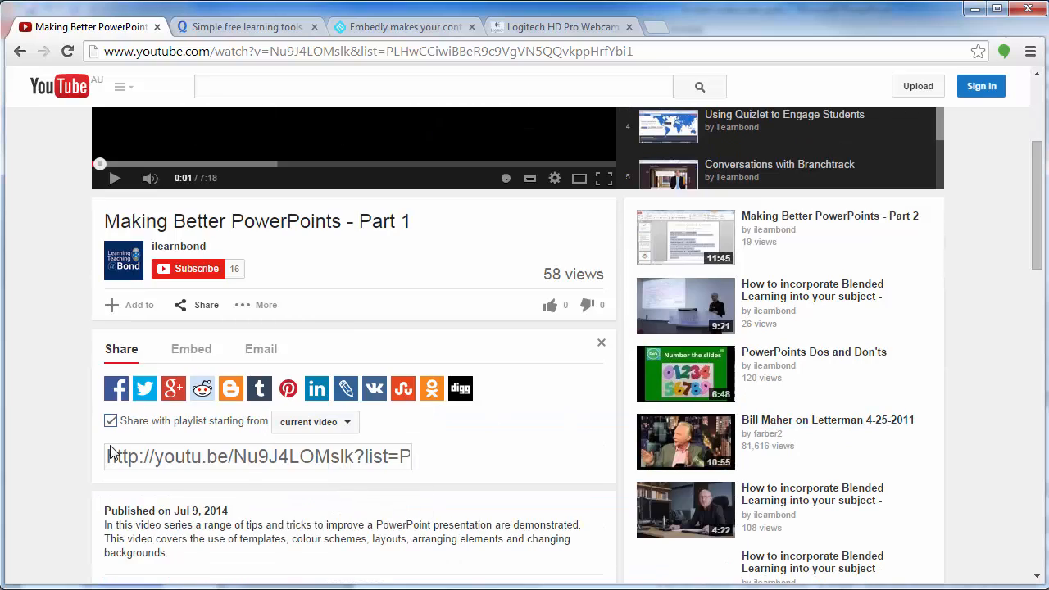
# Copy the full embed code of the video "Making Better PowerPoints - Part 1", shared with its playlist from the current video
pyautogui.click(188, 349)
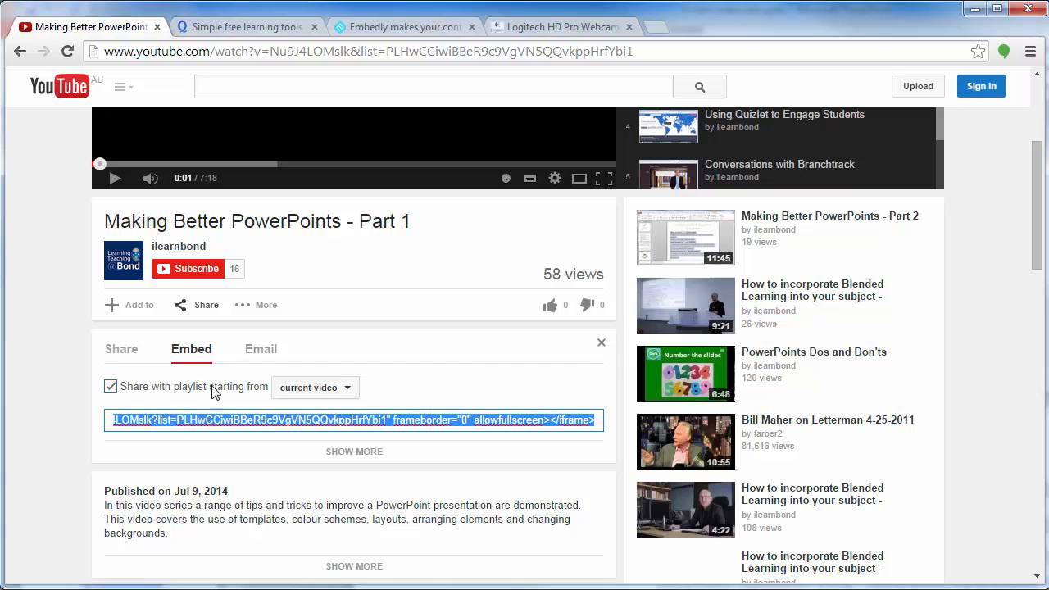
pyautogui.click(349, 389)
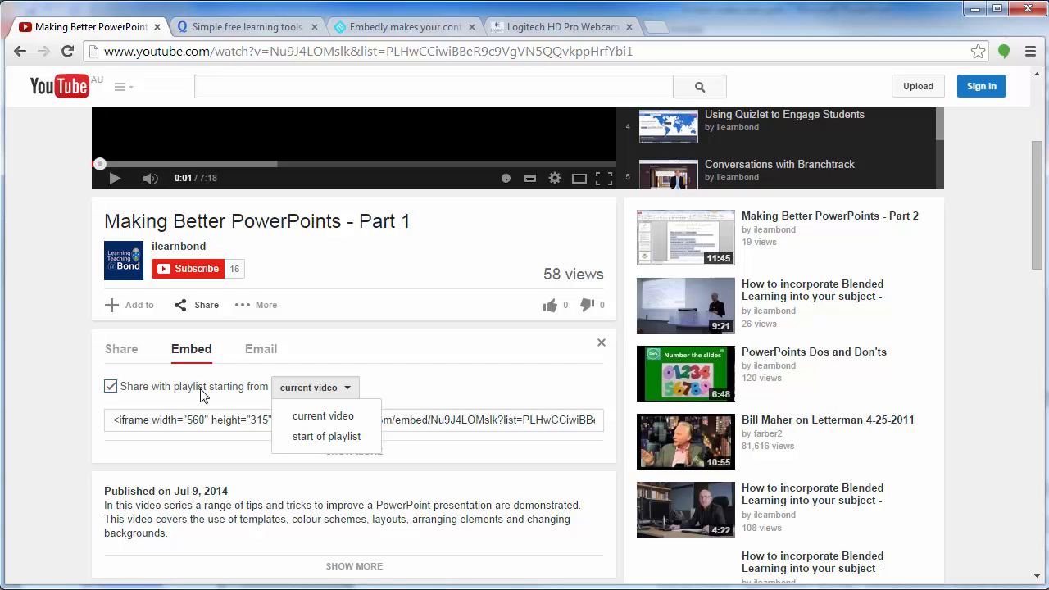
pyautogui.click(433, 392)
pyautogui.click(106, 421)
pyautogui.moveTo(118, 419); pyautogui.dragTo(694, 423)
pyautogui.click(80, 428)
pyautogui.rightClick(555, 418)
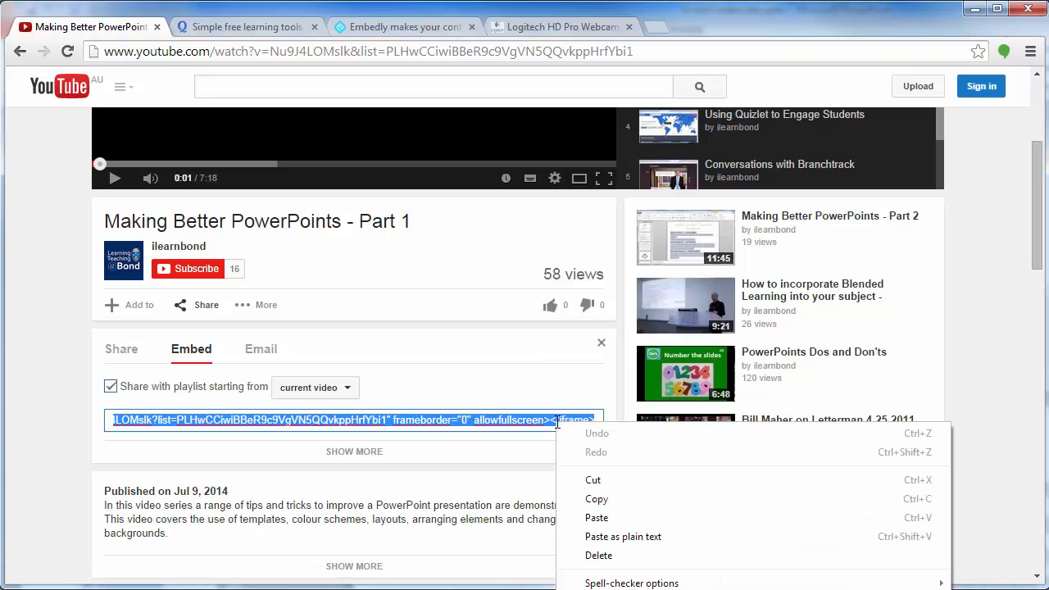
pyautogui.click(629, 498)
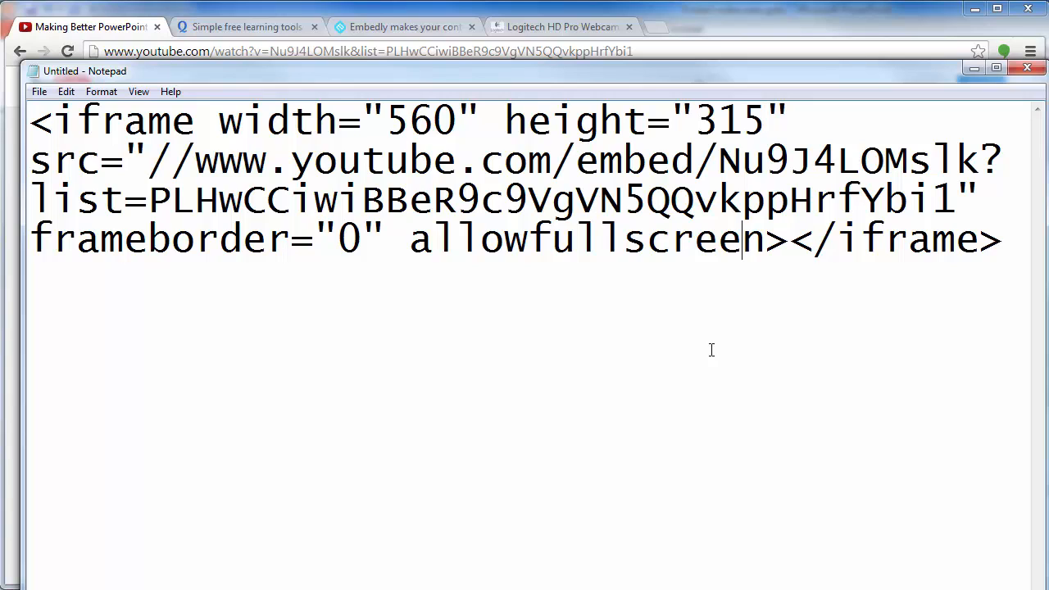
# Examine the iframe tag and the width and height attributes of the embed code in Notepad
pyautogui.moveTo(196, 120); pyautogui.dragTo(54, 119)
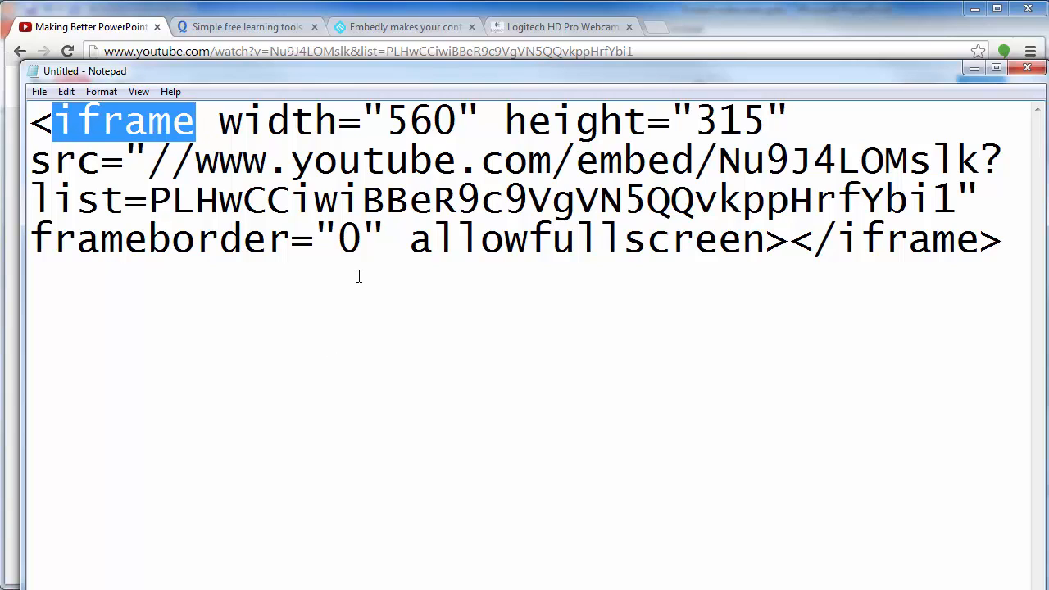
pyautogui.click(264, 114)
pyautogui.moveTo(220, 115); pyautogui.dragTo(802, 113)
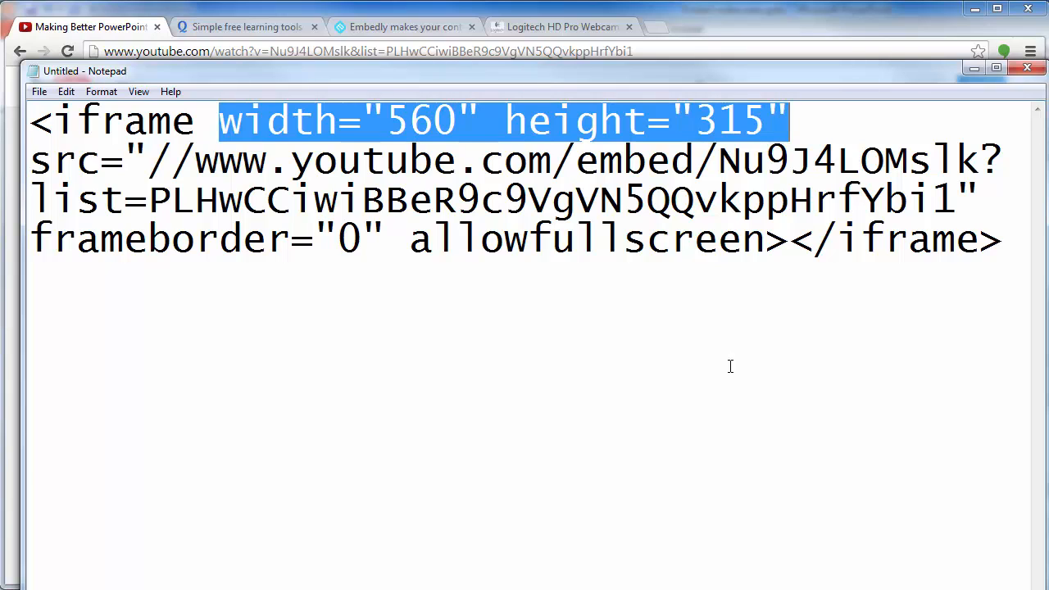
# Set the iframe width in the embed code to 670
pyautogui.click(460, 131)
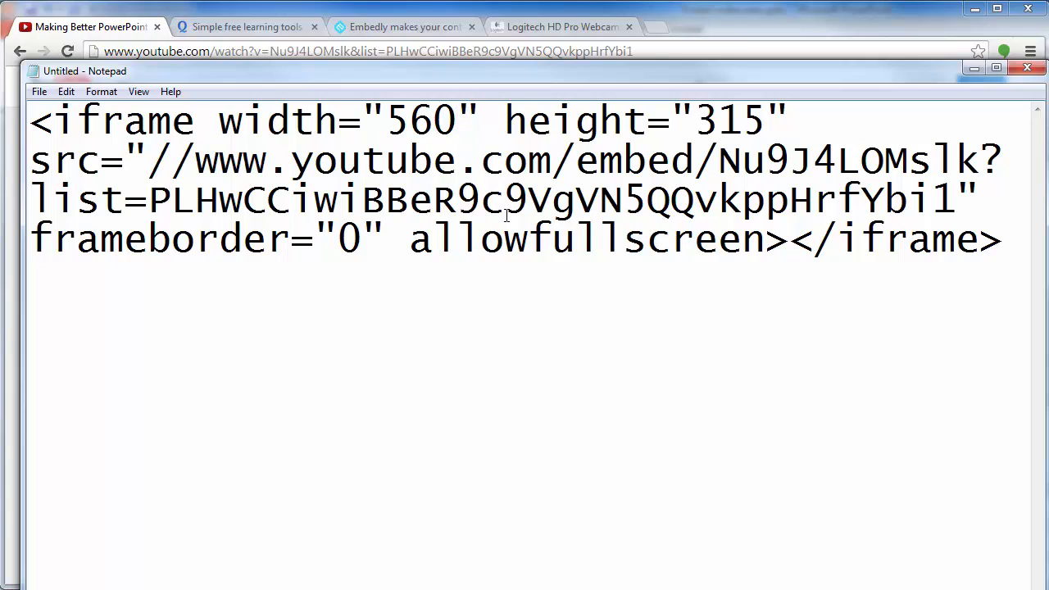
pyautogui.press('BackSpace')
pyautogui.press('BackSpace')
pyautogui.press('BackSpace')
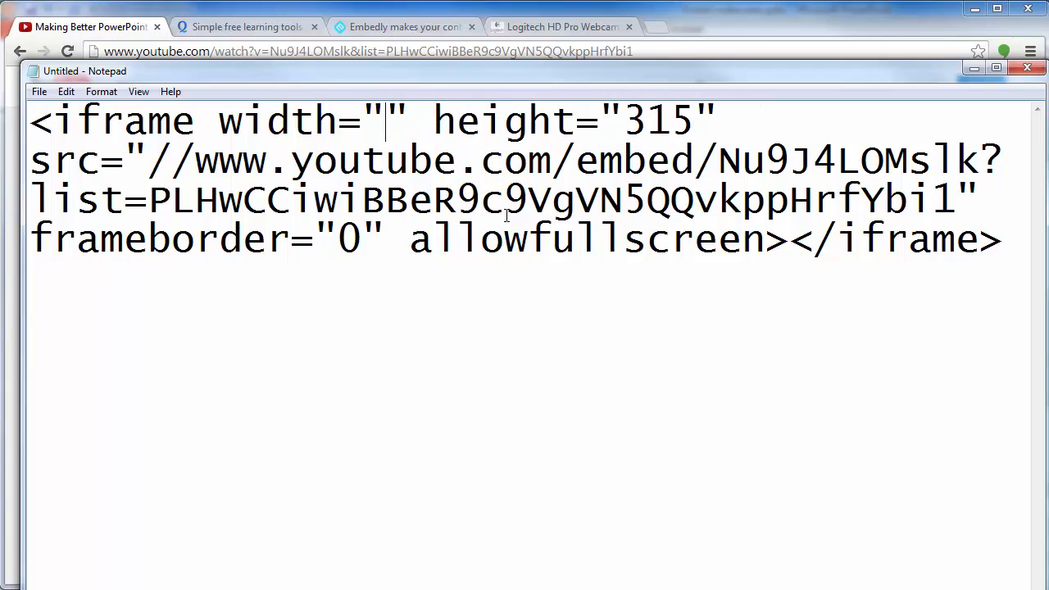
pyautogui.write('670')
pyautogui.press('Right')
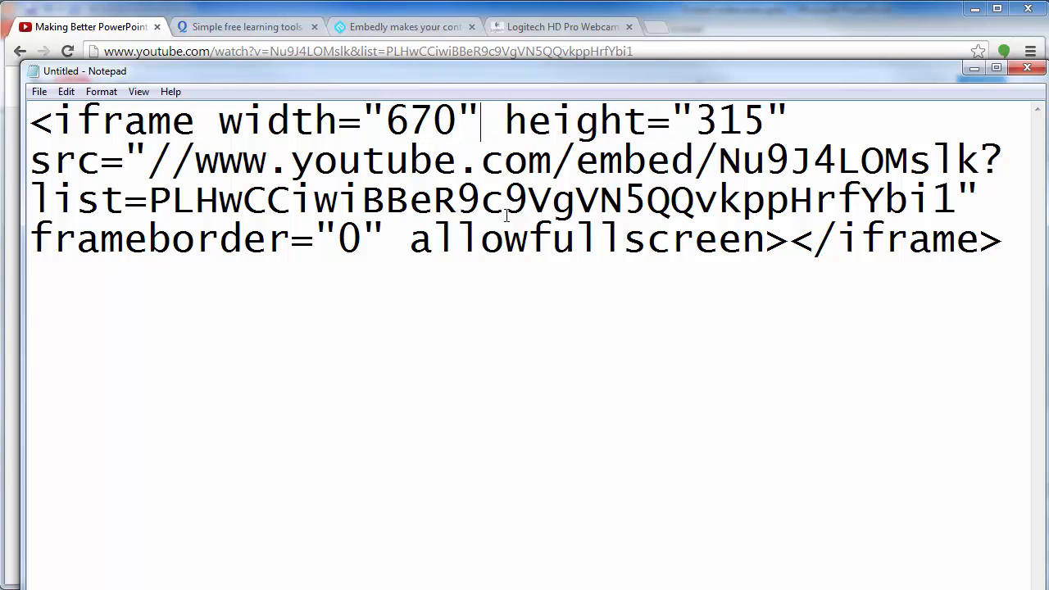
# Set the iframe height in the embed code to 410
pyautogui.press('Right')
pyautogui.press('Right')
pyautogui.press('Right')
pyautogui.press('Right')
pyautogui.press('Right')
pyautogui.press('Right')
pyautogui.press('Right')
pyautogui.press('Right')
pyautogui.press('Right')
pyautogui.press('Right')
pyautogui.press('Right')
pyautogui.press('Right')
pyautogui.press('Right')
pyautogui.press('Right')
pyautogui.press('Right')
pyautogui.press('Left')
pyautogui.press('Left')
pyautogui.press('Left')
pyautogui.press('BackSpace')
pyautogui.press('BackSpace')
pyautogui.press('BackSpace')
pyautogui.write('410')
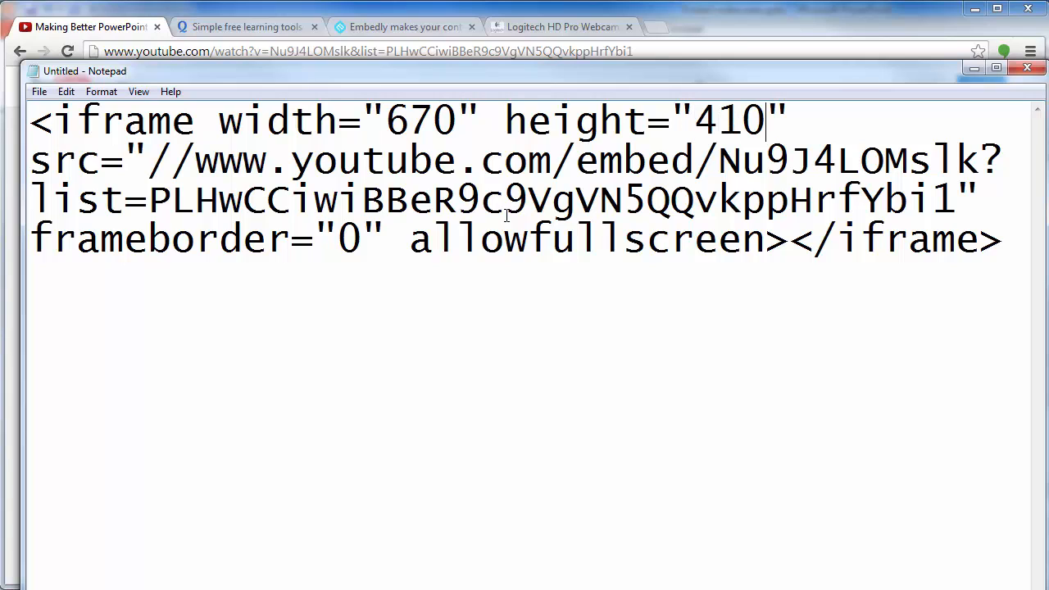
pyautogui.press('Down')
# Examine the source address, the frameborder value and the allowfullscreen attribute in the embed code
pyautogui.moveTo(154, 158); pyautogui.dragTo(1011, 169)
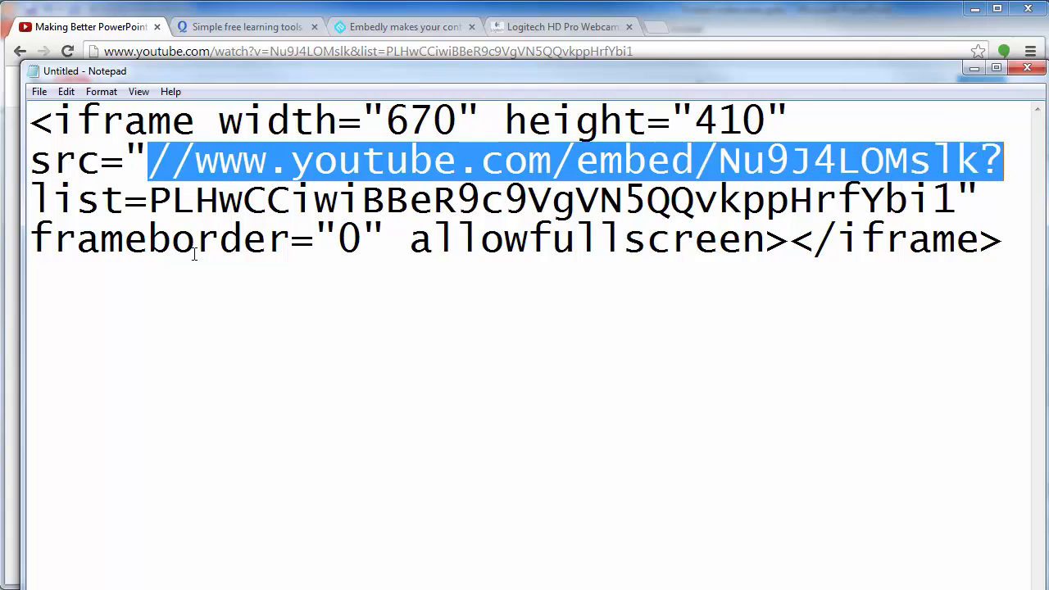
pyautogui.click(363, 238)
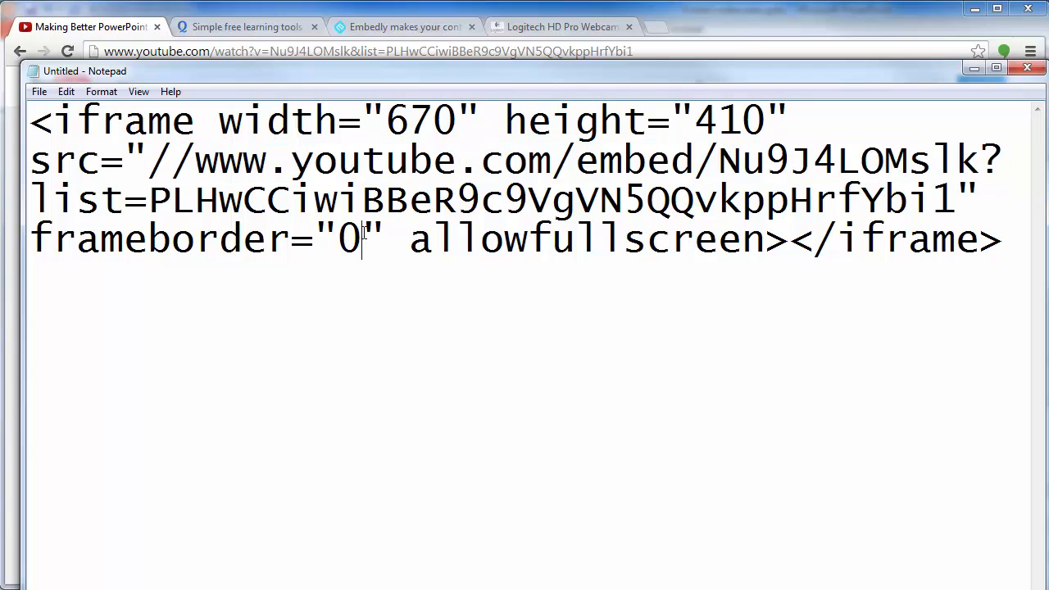
pyautogui.moveTo(363, 232); pyautogui.dragTo(342, 233)
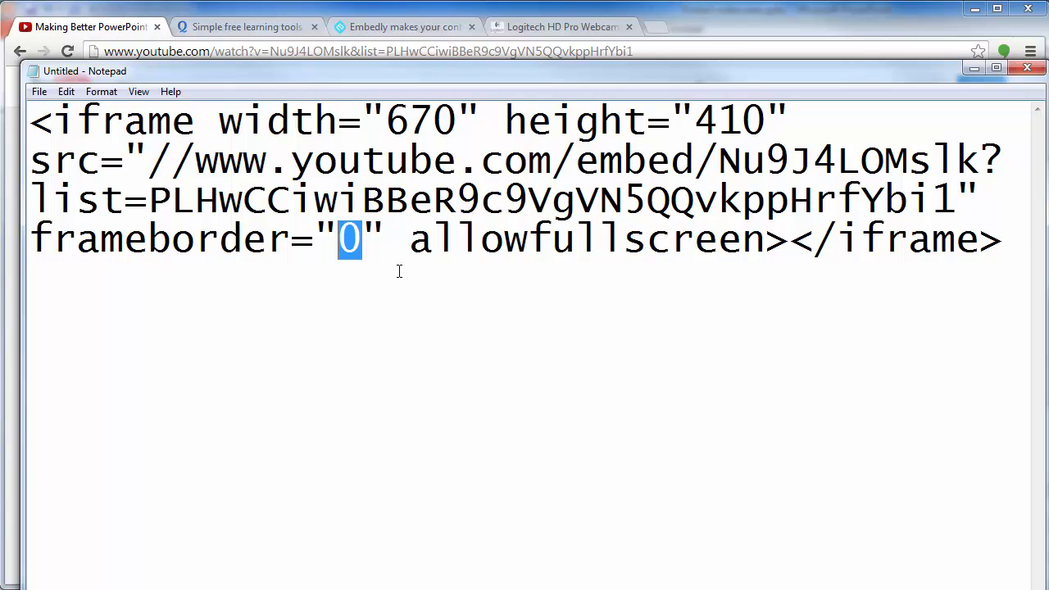
pyautogui.click(363, 238)
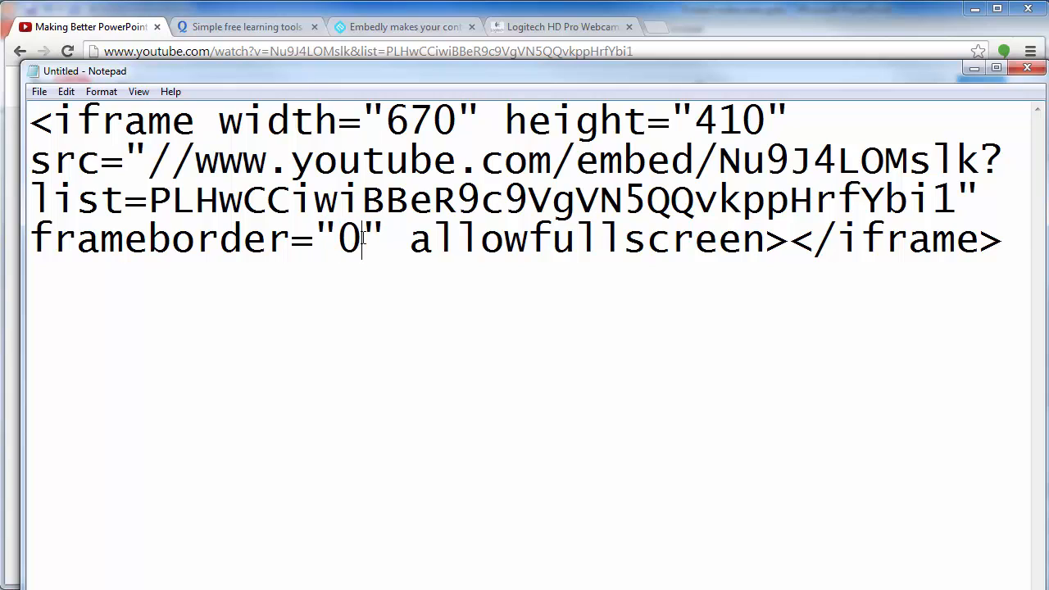
pyautogui.moveTo(363, 238); pyautogui.dragTo(344, 238)
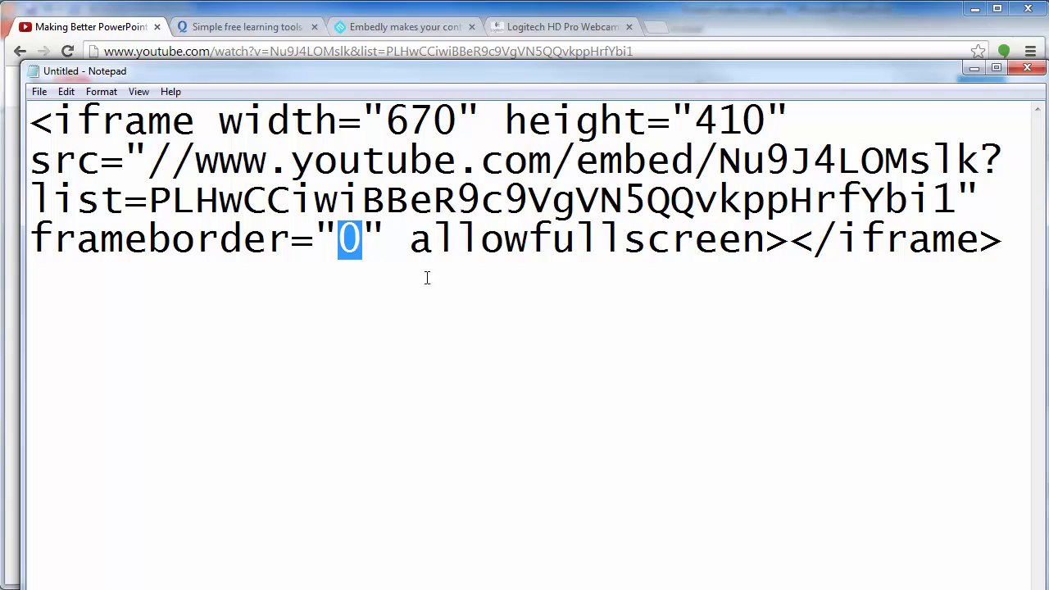
pyautogui.click(529, 238)
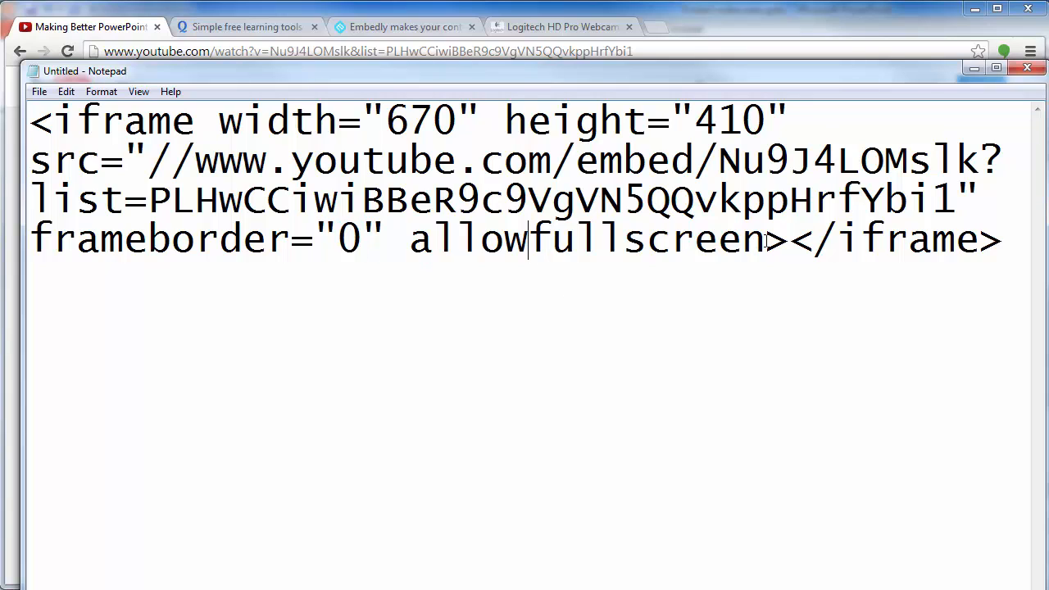
pyautogui.moveTo(767, 242); pyautogui.dragTo(409, 239)
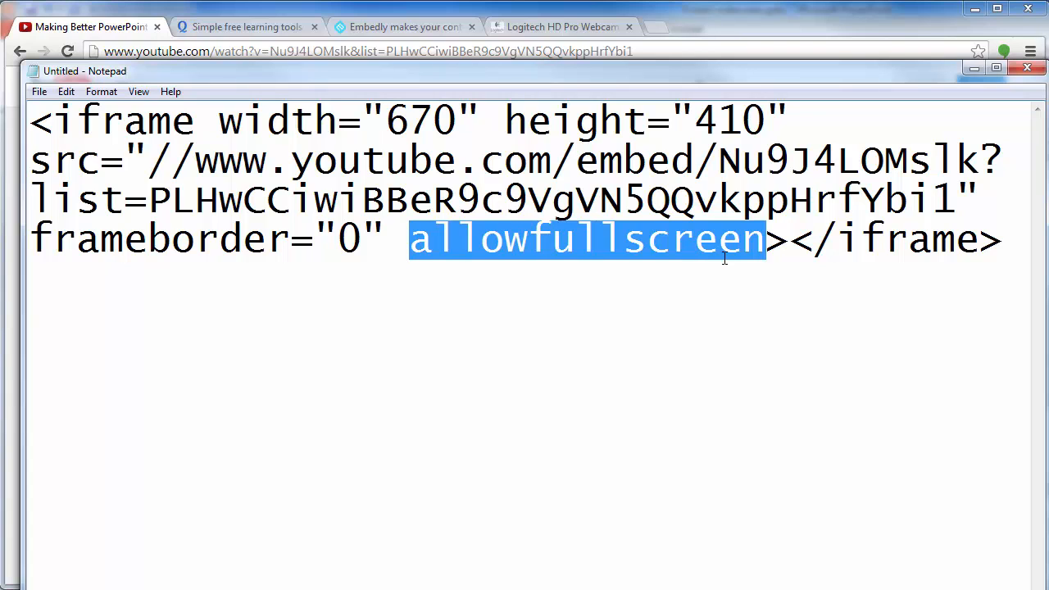
pyautogui.click(885, 240)
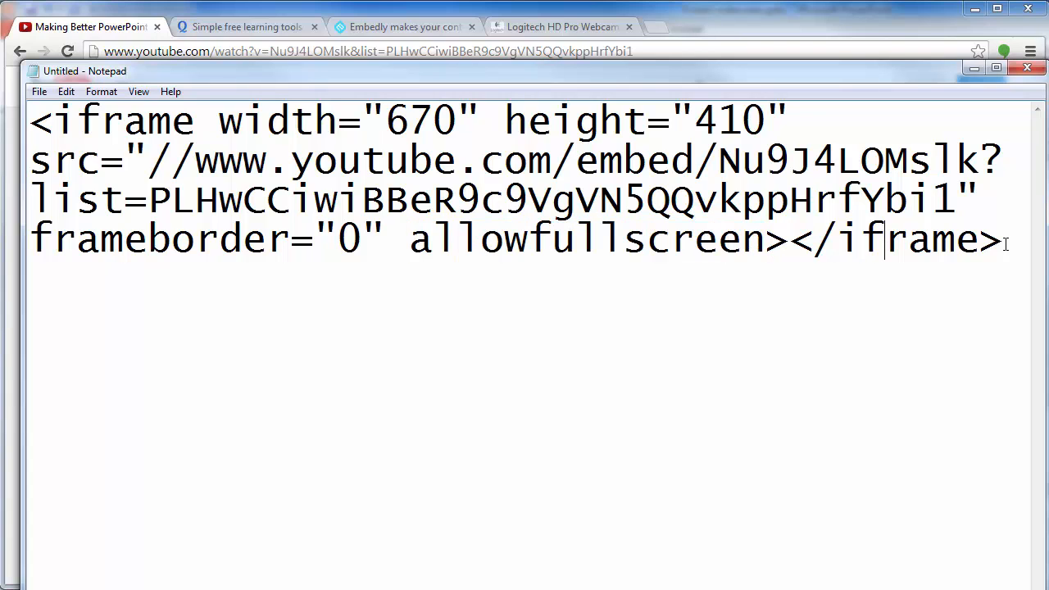
# Copy the entire edited iframe code from Notepad
pyautogui.moveTo(1019, 241); pyautogui.dragTo(24, 114)
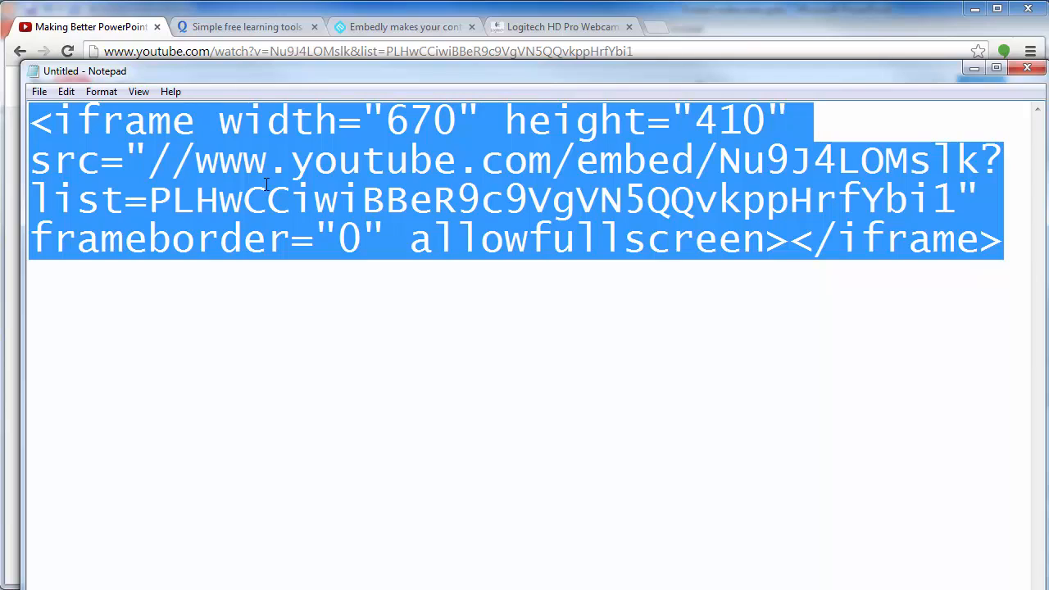
pyautogui.rightClick(507, 231)
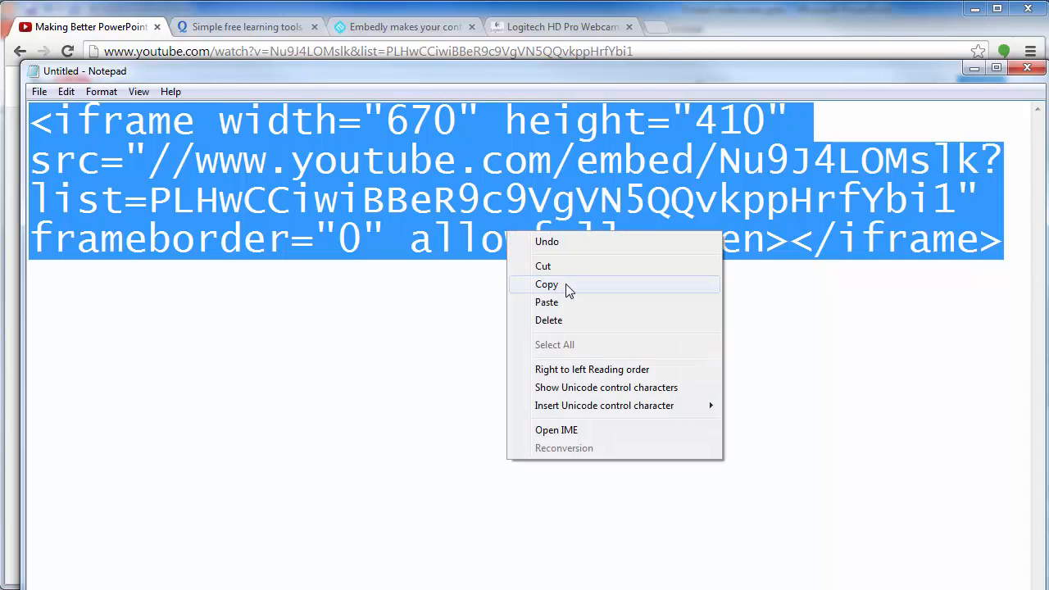
pyautogui.click(568, 291)
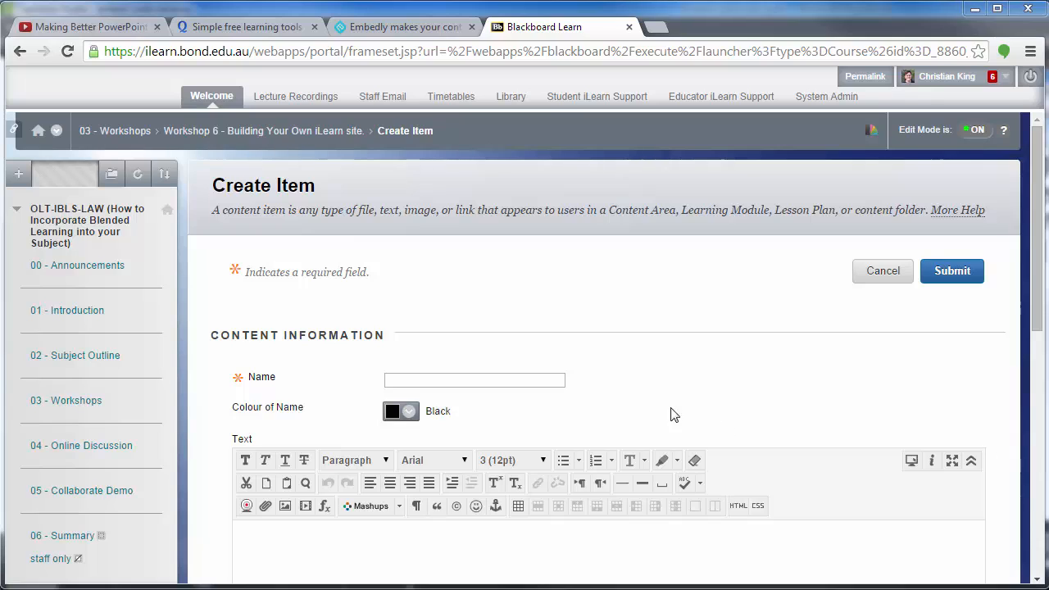
# In the Blackboard Create Item form, name the new item "My embed Page"
pyautogui.click(549, 379)
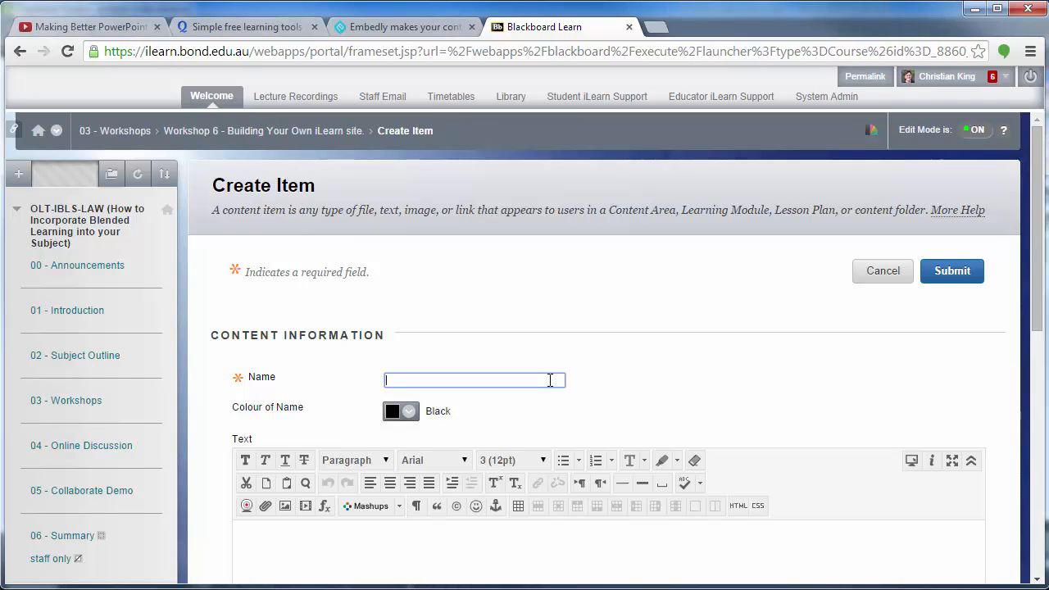
pyautogui.write('My embed Page')
pyautogui.click(749, 380)
# Enter "My YouTube video" and, on a new line, "Please watch my You tube video." as the item's text
pyautogui.scroll(-2, 749, 379)
pyautogui.click(569, 398)
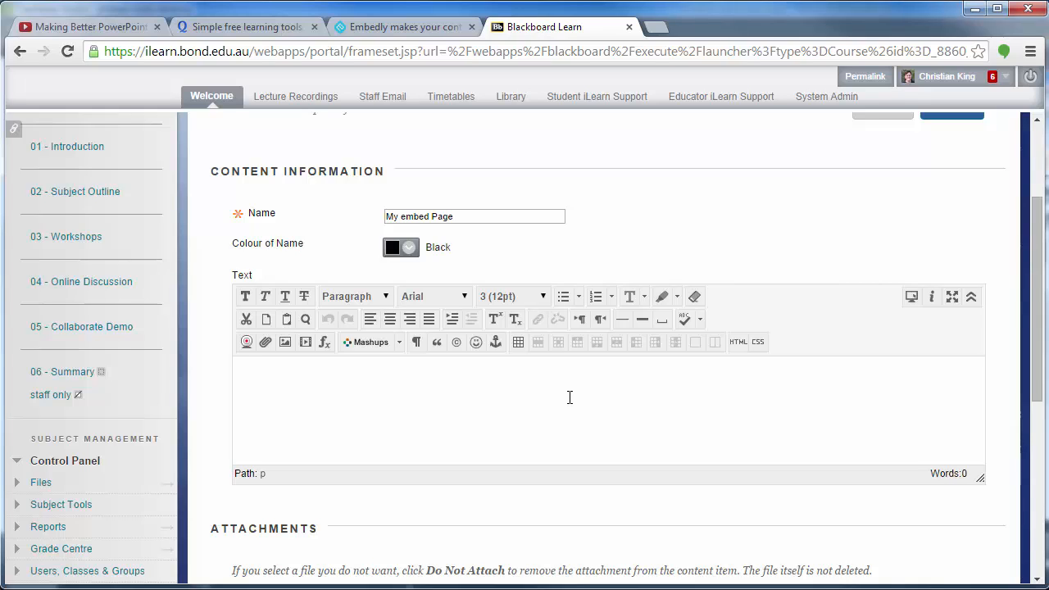
pyautogui.write('My you video')
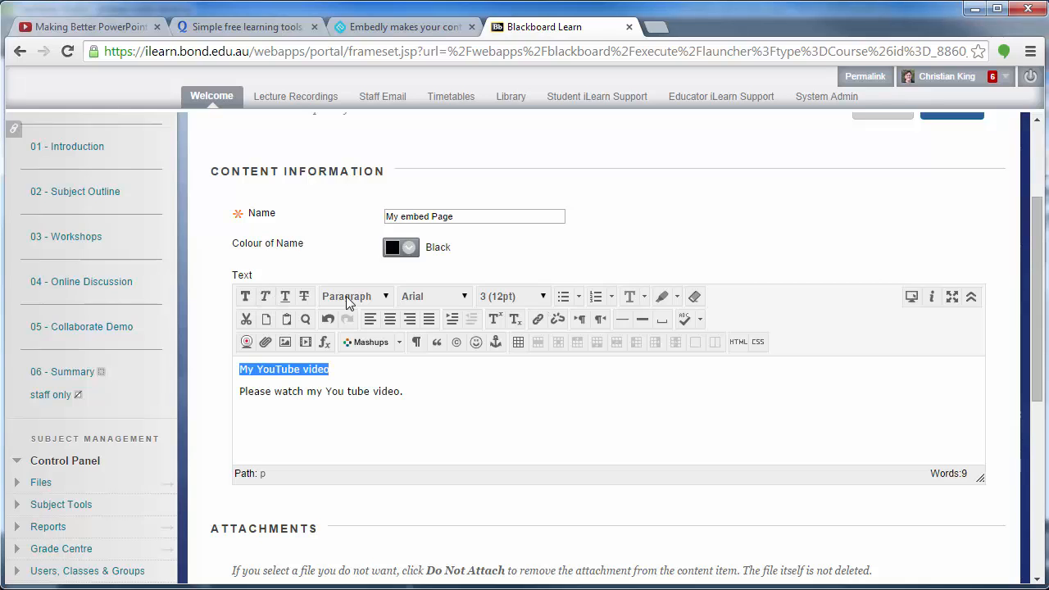
# Format the line "My YouTube video" as Heading, keeping the sentence below it in Paragraph format
pyautogui.click(352, 296)
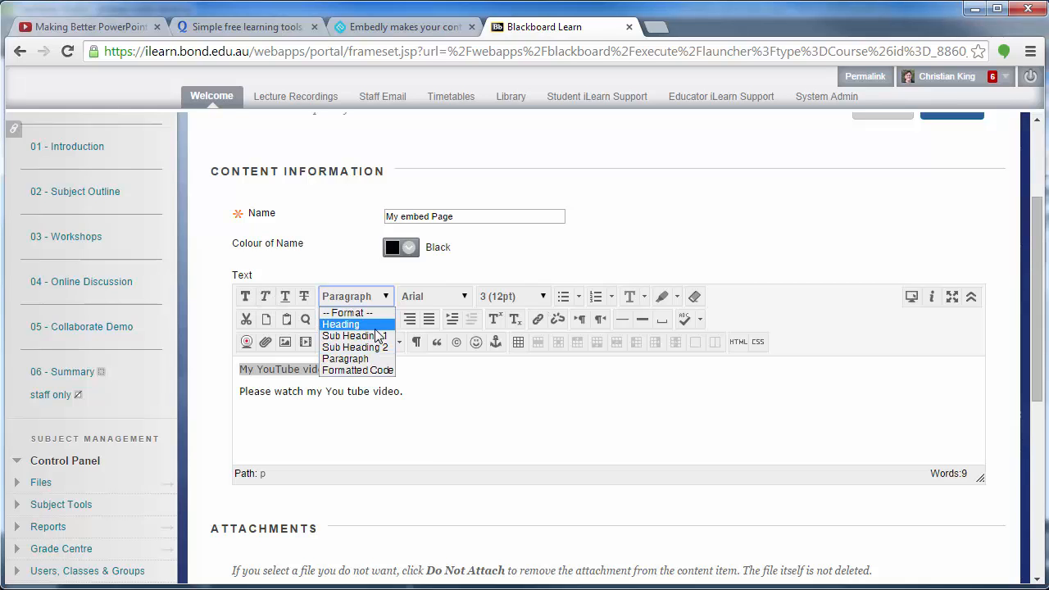
pyautogui.click(369, 324)
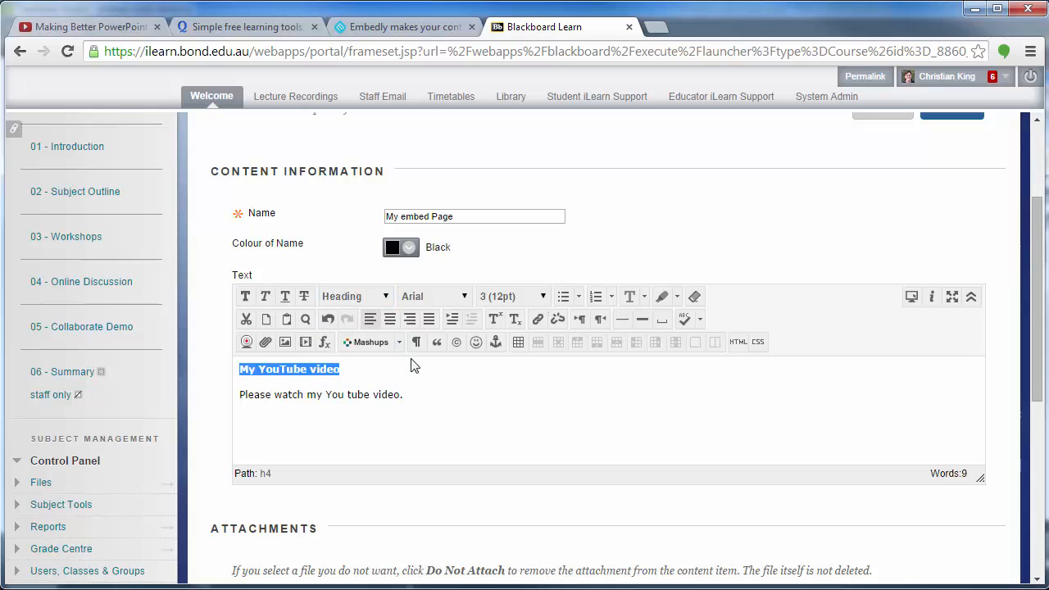
pyautogui.moveTo(420, 394); pyautogui.dragTo(229, 392)
pyautogui.click(366, 297)
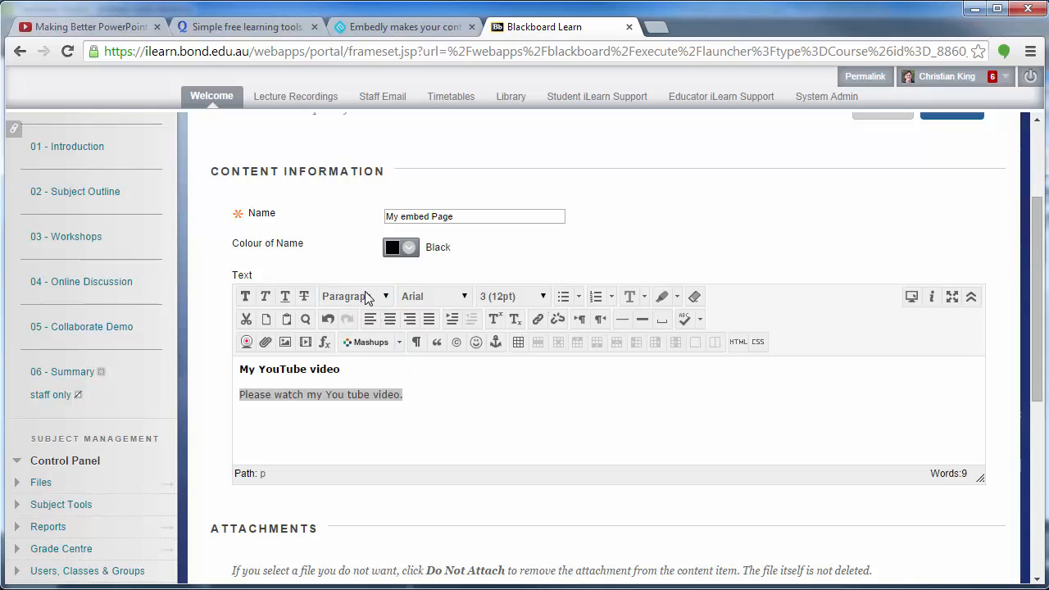
pyautogui.click(405, 368)
# Add an empty line below the sentence and open the text's HTML code view, moving its window fully into view
pyautogui.click(442, 394)
pyautogui.press('Return')
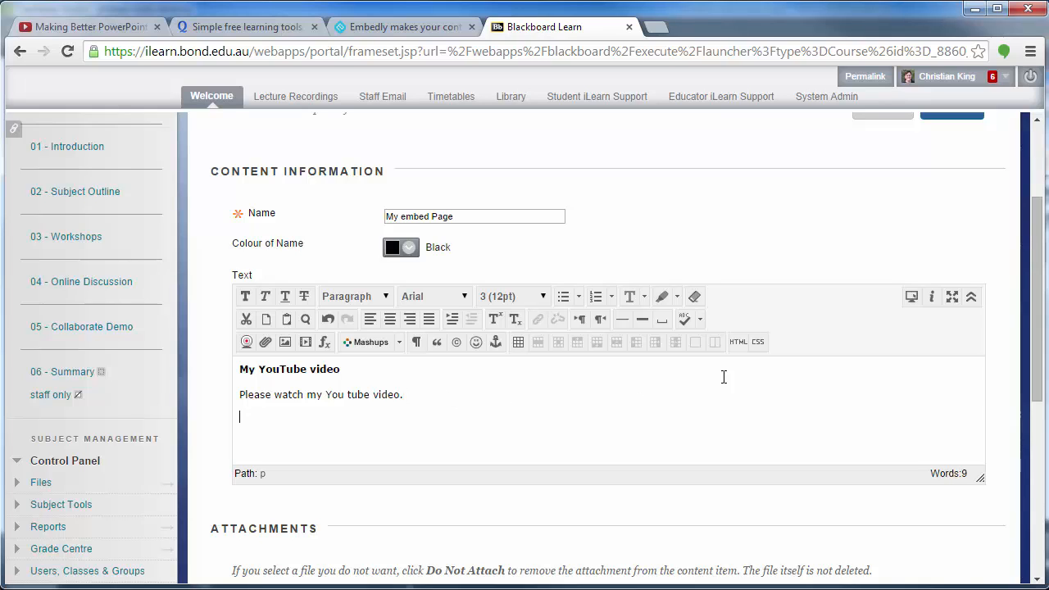
pyautogui.click(738, 342)
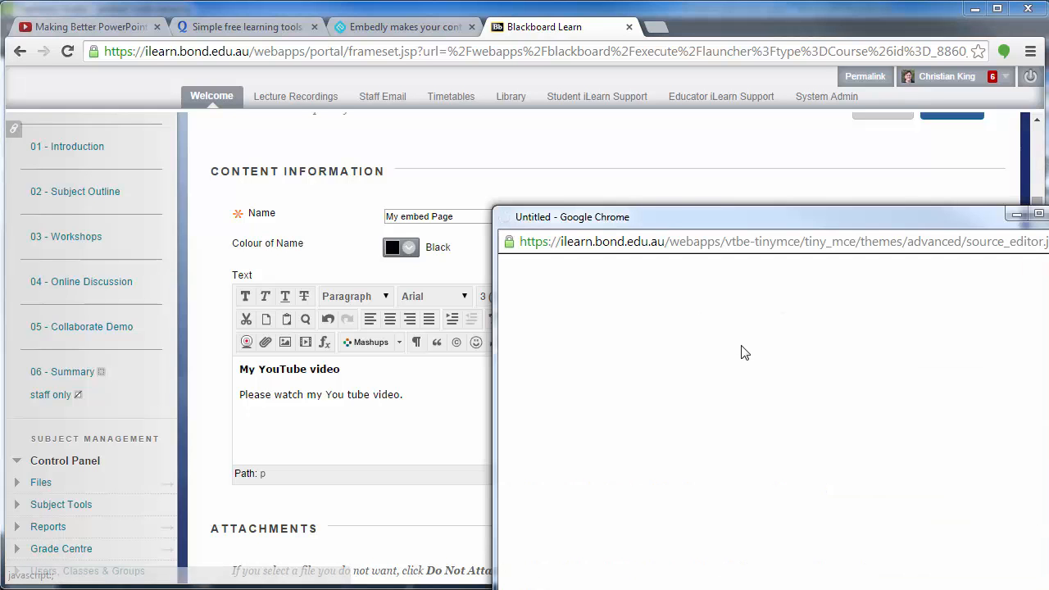
pyautogui.moveTo(753, 211); pyautogui.dragTo(490, 80)
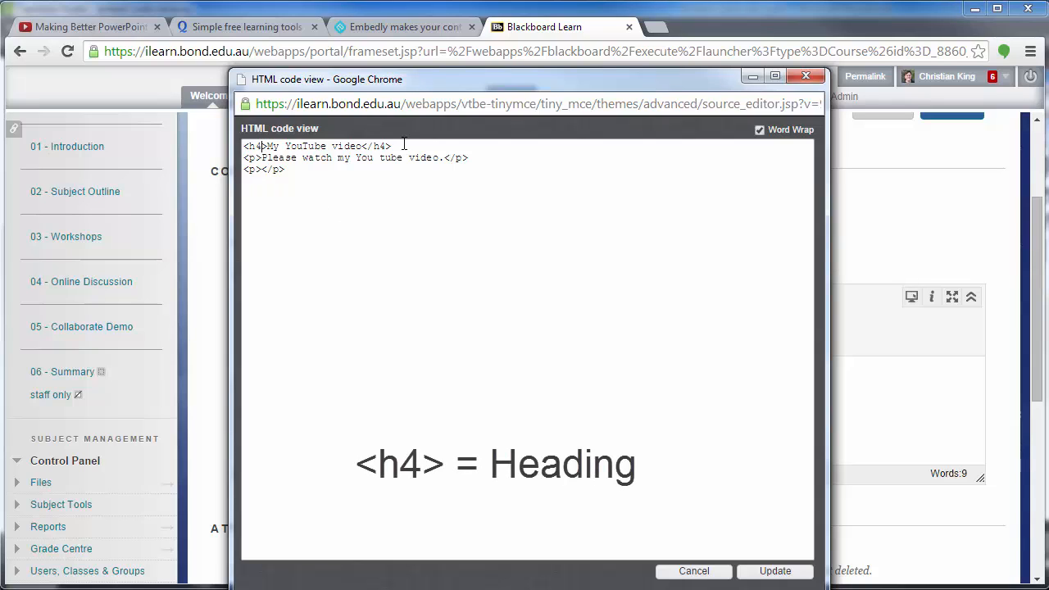
# Examine the h4 heading line and the p paragraph lines in the HTML code
pyautogui.moveTo(402, 146); pyautogui.dragTo(214, 146)
pyautogui.click(410, 196)
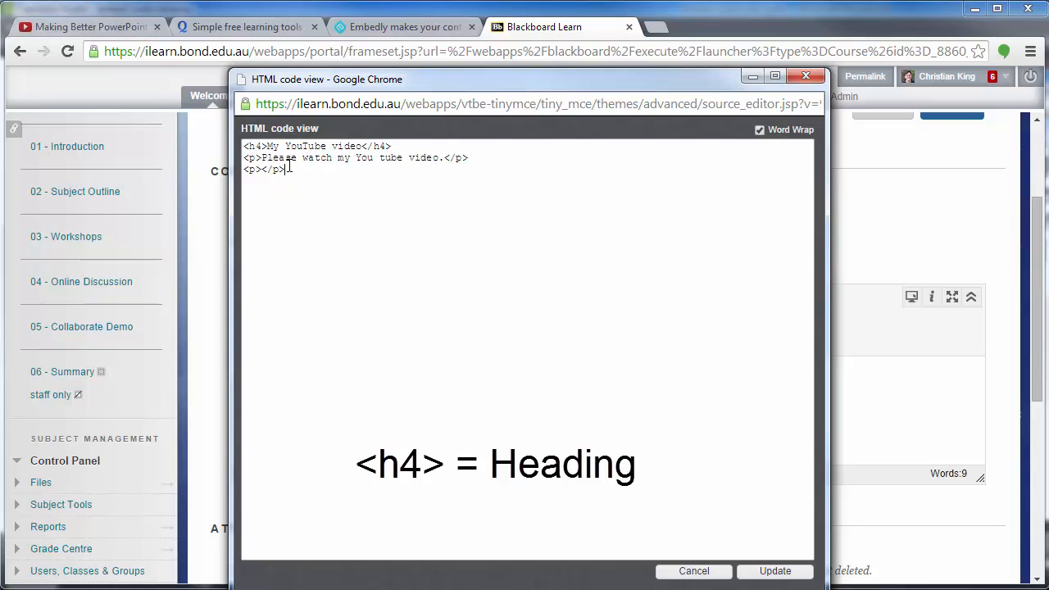
pyautogui.moveTo(394, 169); pyautogui.dragTo(230, 156)
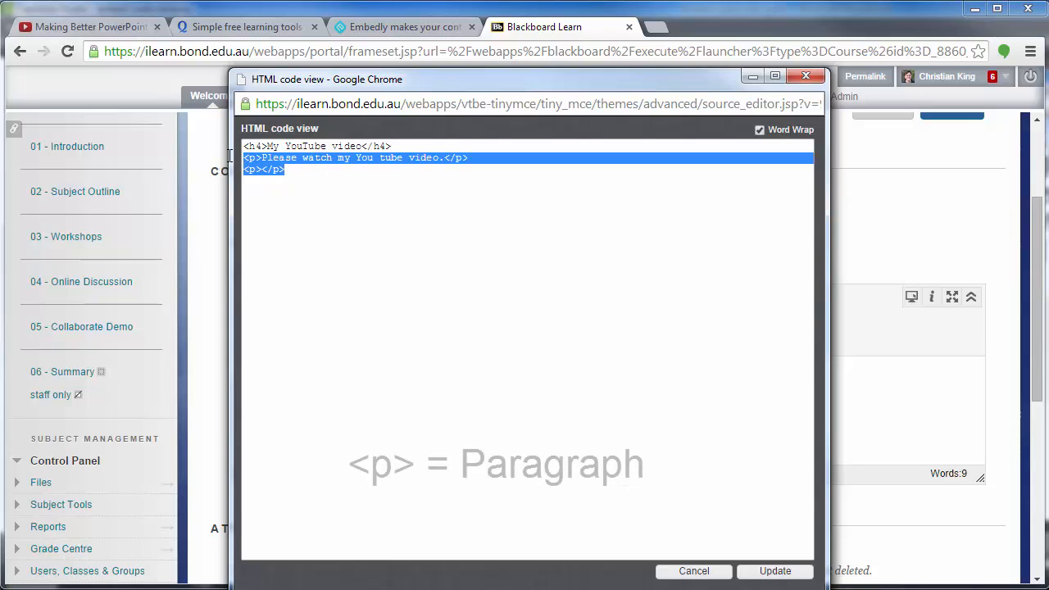
pyautogui.click(390, 188)
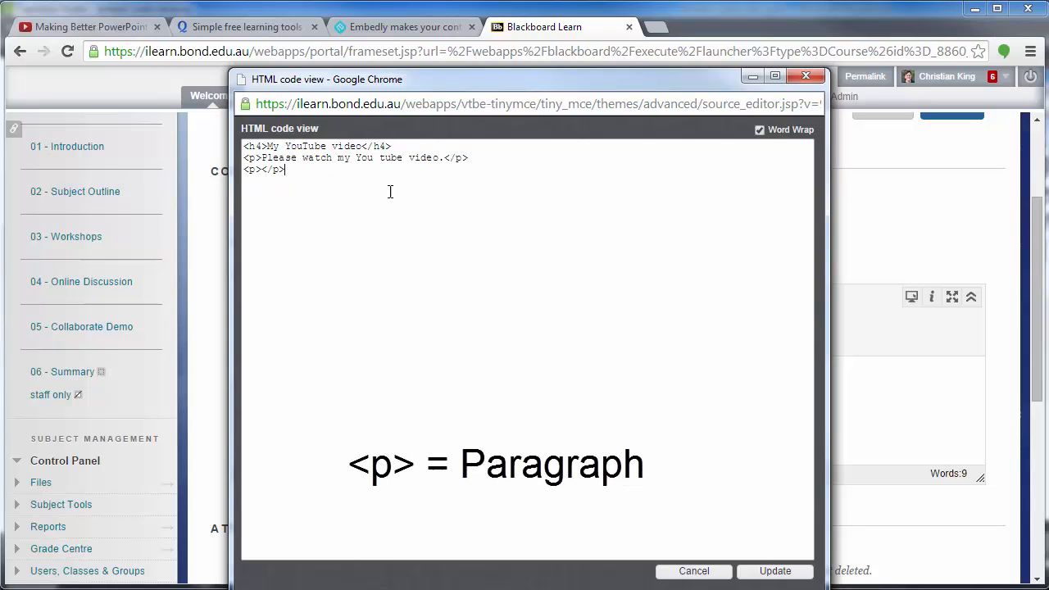
# Paste the copied iframe code below the last paragraph tag and update the item's text with it
pyautogui.click(282, 183)
pyautogui.write('<iframe width="670" height="410" src="//www.youtube.com/embed/Nu9J4LOMslk?list=PLHwCCiwiBBeR9c9VgVN5QQvkppHrfYbi1" frameborder="0" allowfullscreen></iframe>')
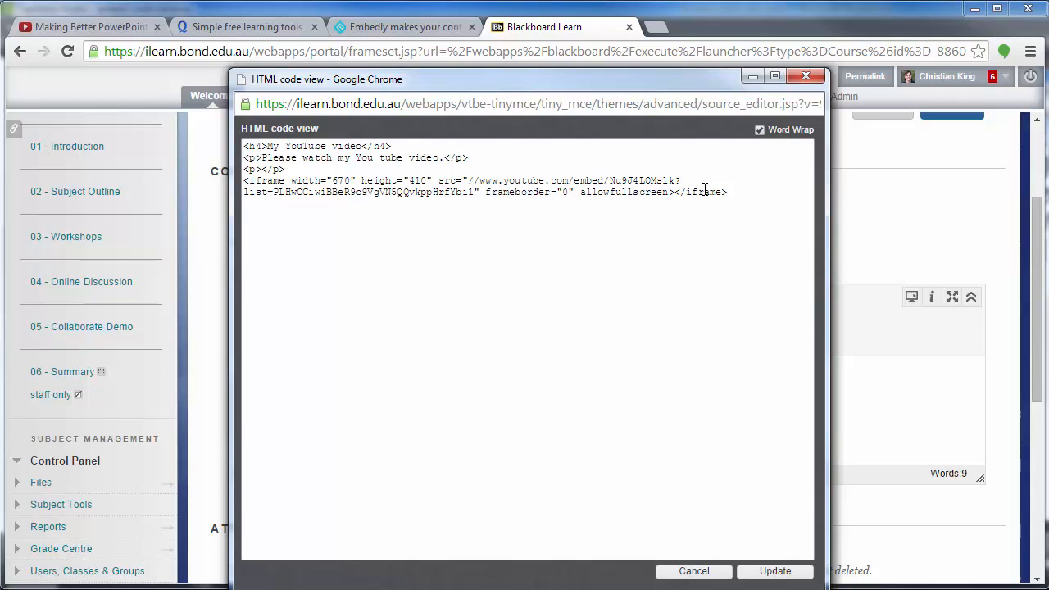
pyautogui.click(785, 576)
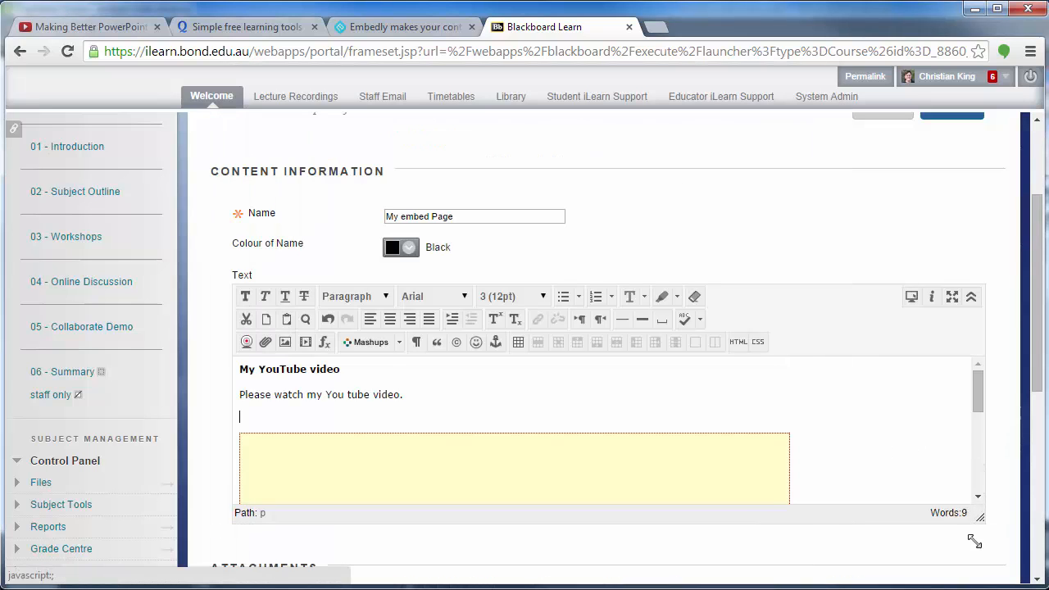
# Check the embedded video's placeholder below the sentence and submit the "My embed Page" content item
pyautogui.scroll(-2, 896, 480)
pyautogui.click(333, 306)
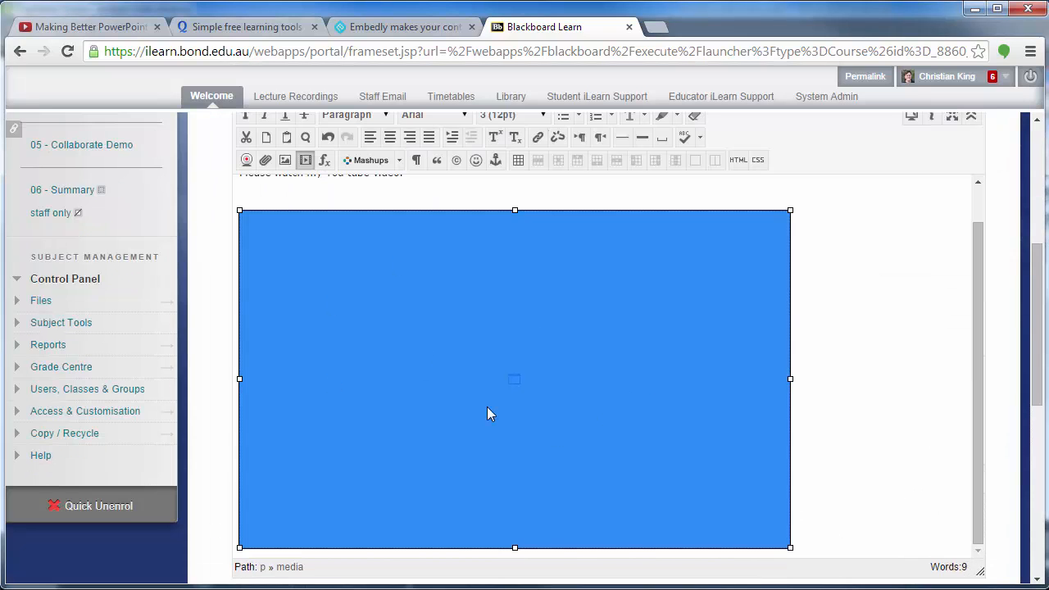
pyautogui.click(826, 320)
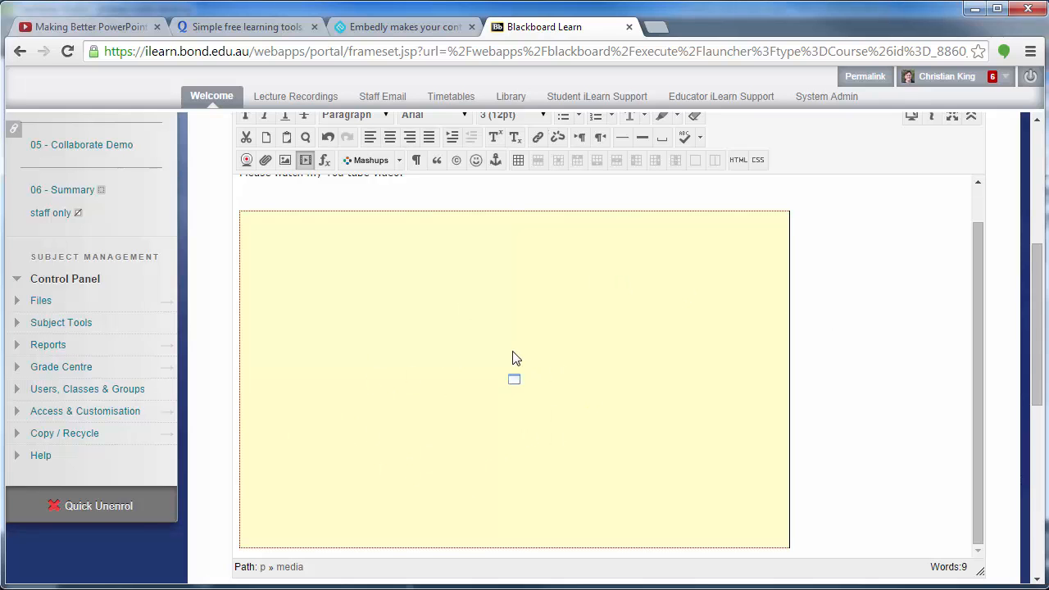
pyautogui.scroll(5, 770, 355)
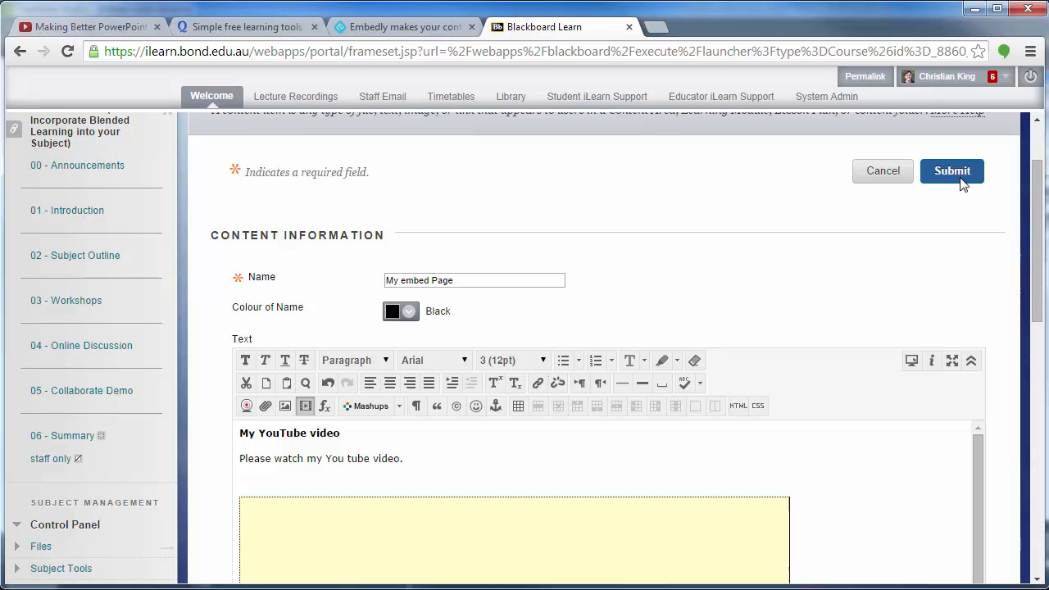
pyautogui.click(952, 172)
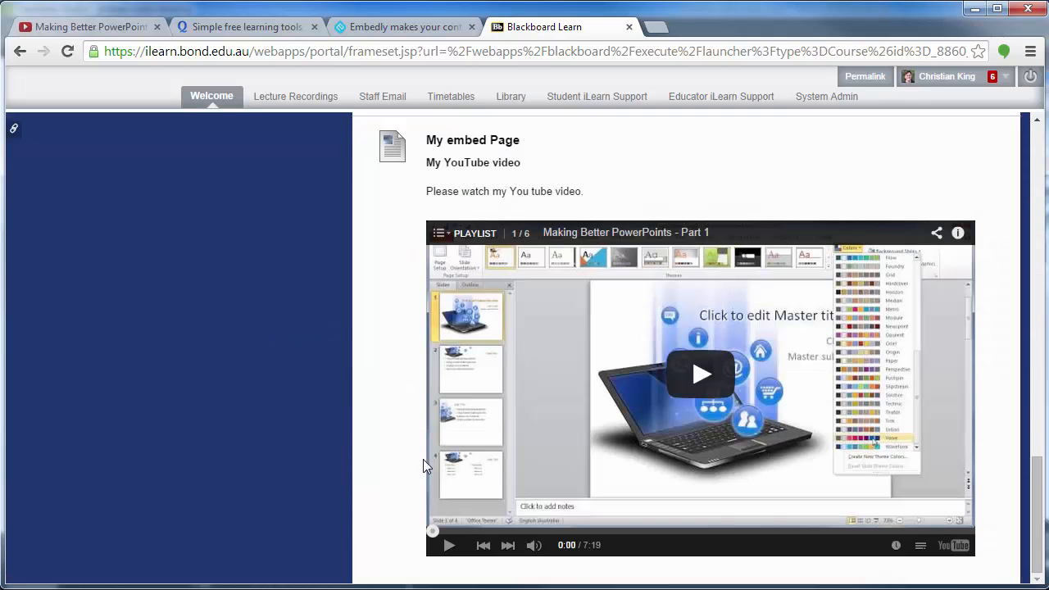
# Play the embedded "Making Better PowerPoints - Part 1" video in the submitted item to test it, and pause it
pyautogui.click(701, 374)
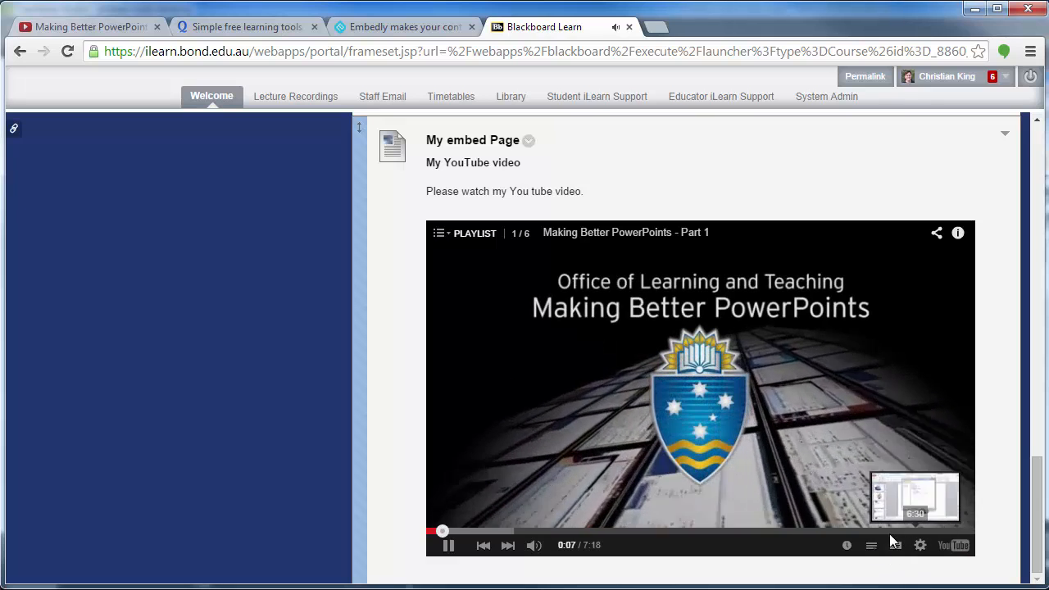
pyautogui.click(459, 552)
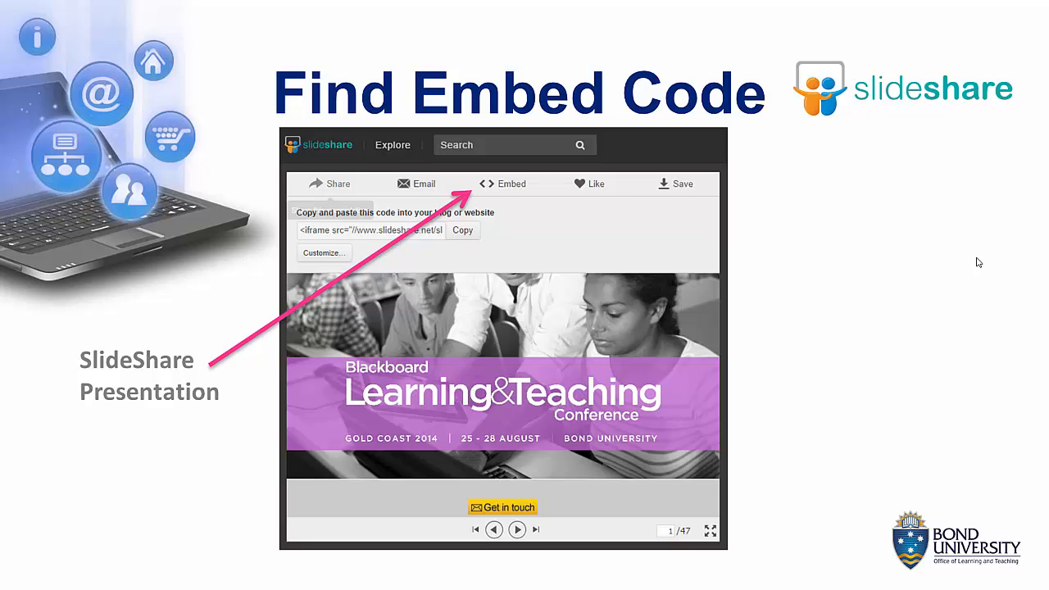
pyautogui.click(978, 263)
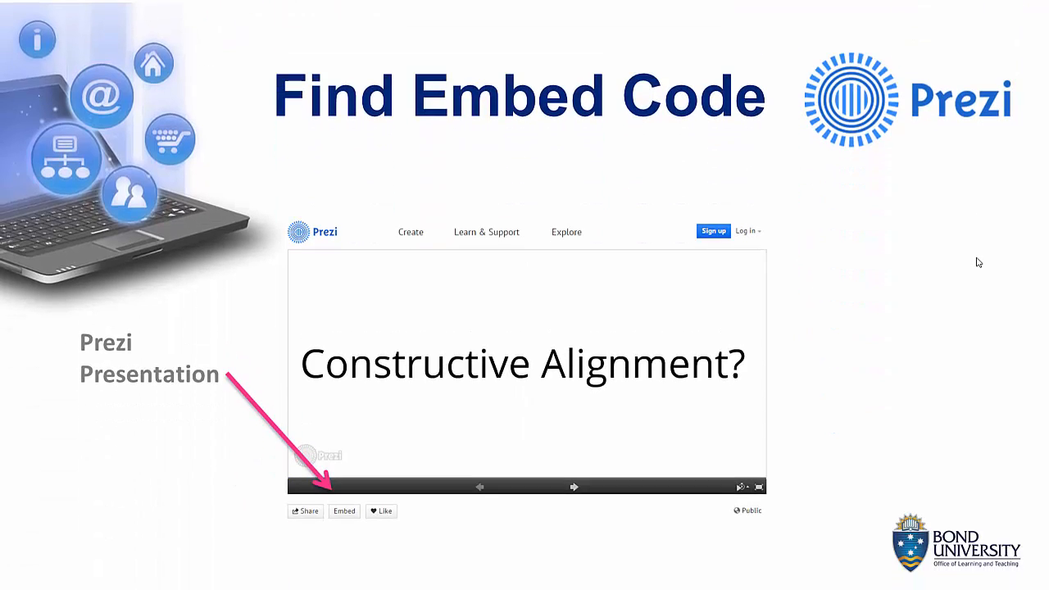
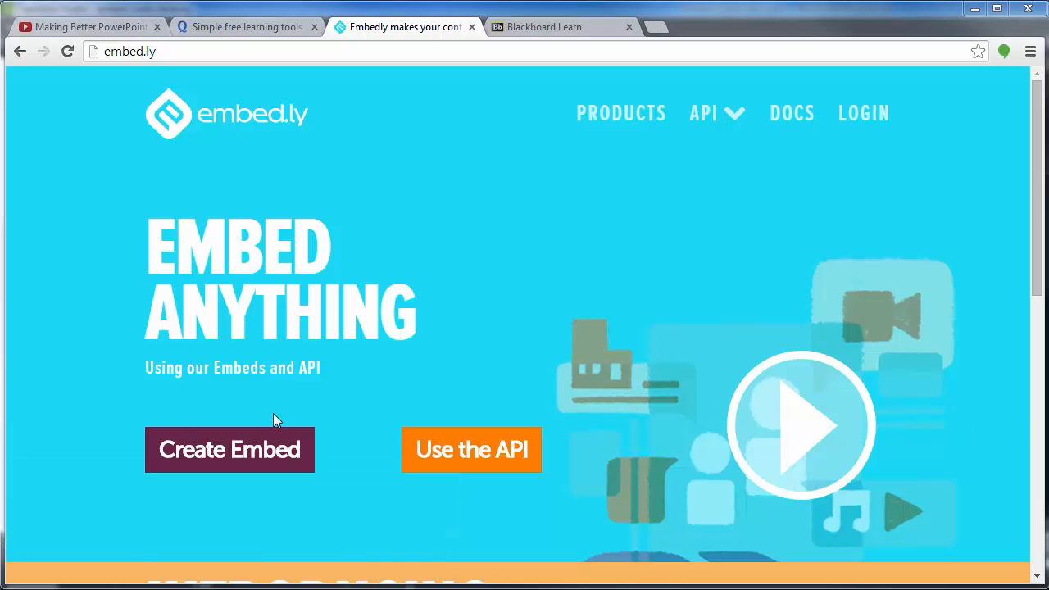
# Open embed.ly's Embed Code Generator, and copy the web address of the "Blended Learning" magazine on Flipboard
pyautogui.click(222, 453)
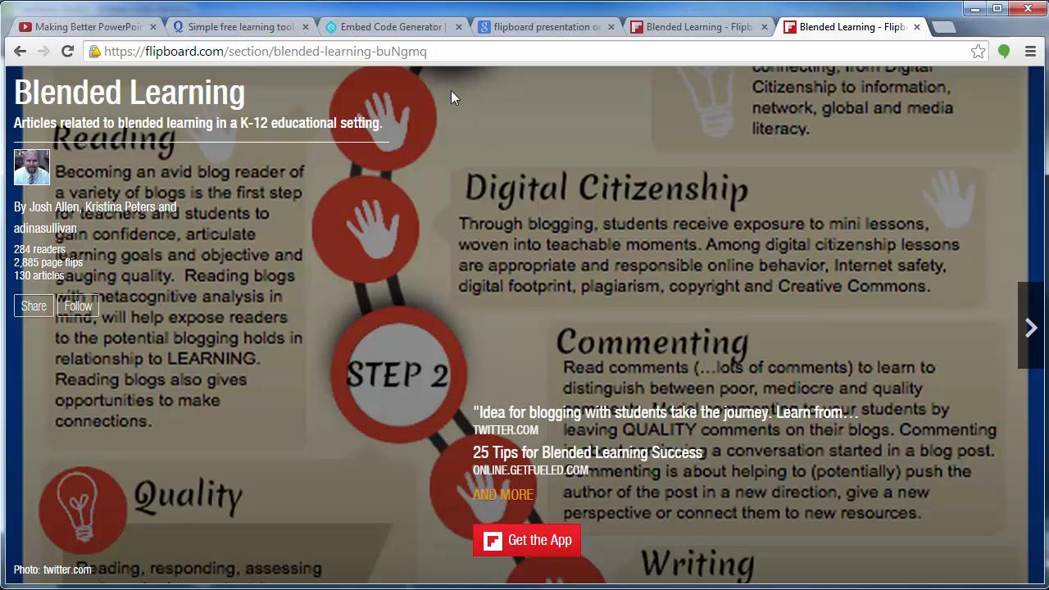
pyautogui.moveTo(454, 50); pyautogui.dragTo(80, 52)
pyautogui.hotkey('ctrl', 'c')
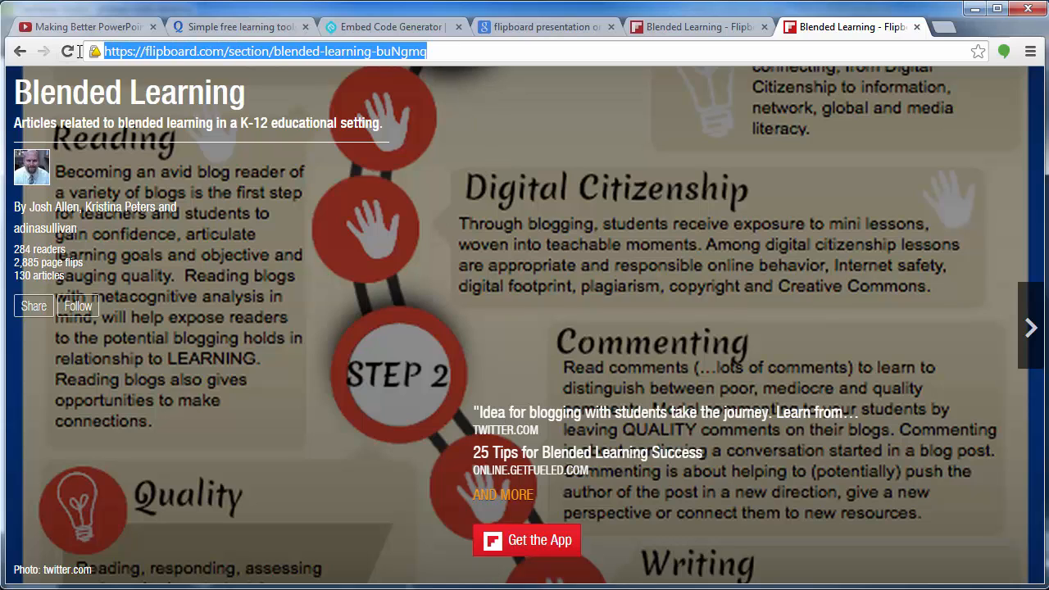
pyautogui.rightClick(356, 59)
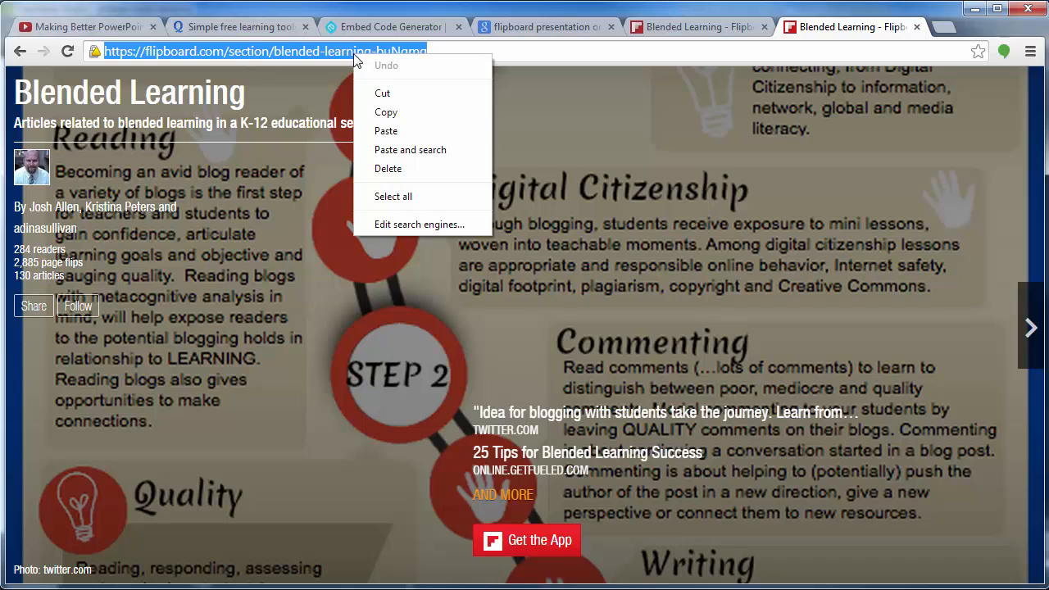
pyautogui.click(385, 112)
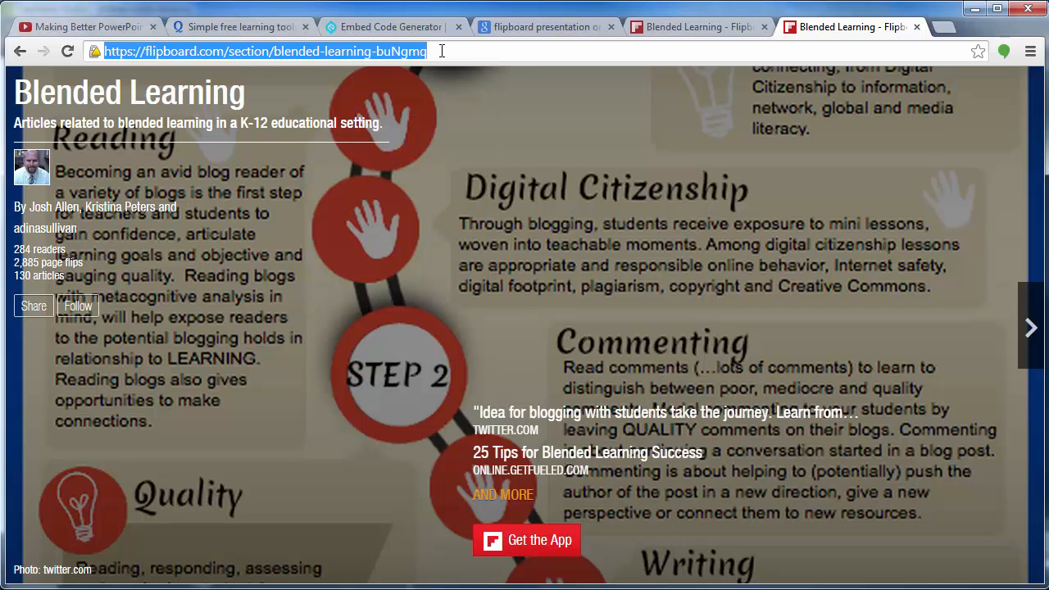
# Paste the copied Flipboard address into embed.ly's Embed Code Generator to generate a card for the magazine
pyautogui.click(391, 30)
pyautogui.click(296, 367)
pyautogui.rightClick(296, 368)
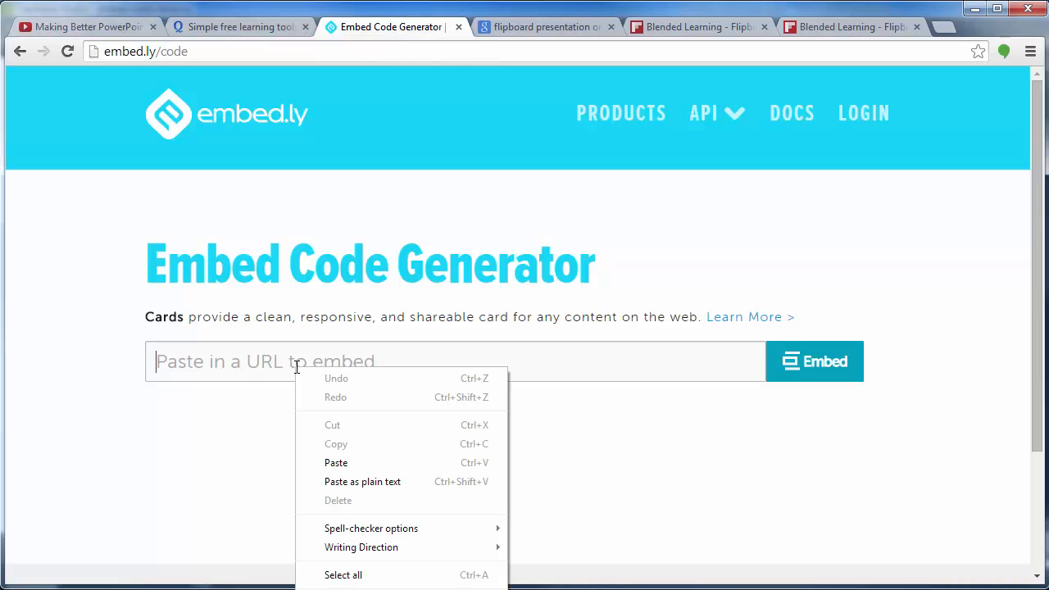
pyautogui.click(395, 462)
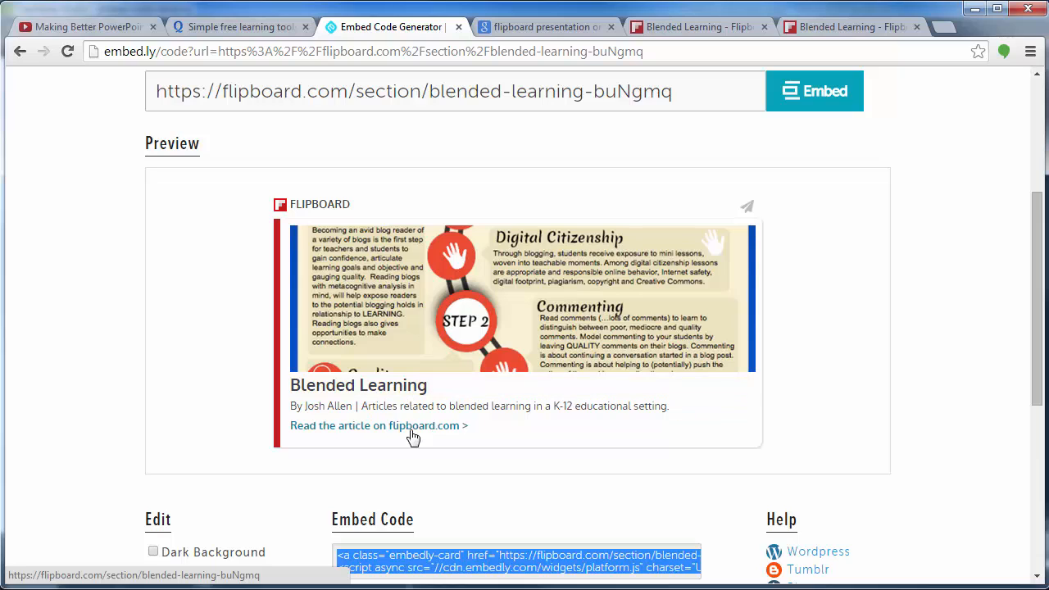
# Enable Analytics for the Blended Learning card, view the analytics in its preview and close them
pyautogui.scroll(-2, 93, 377)
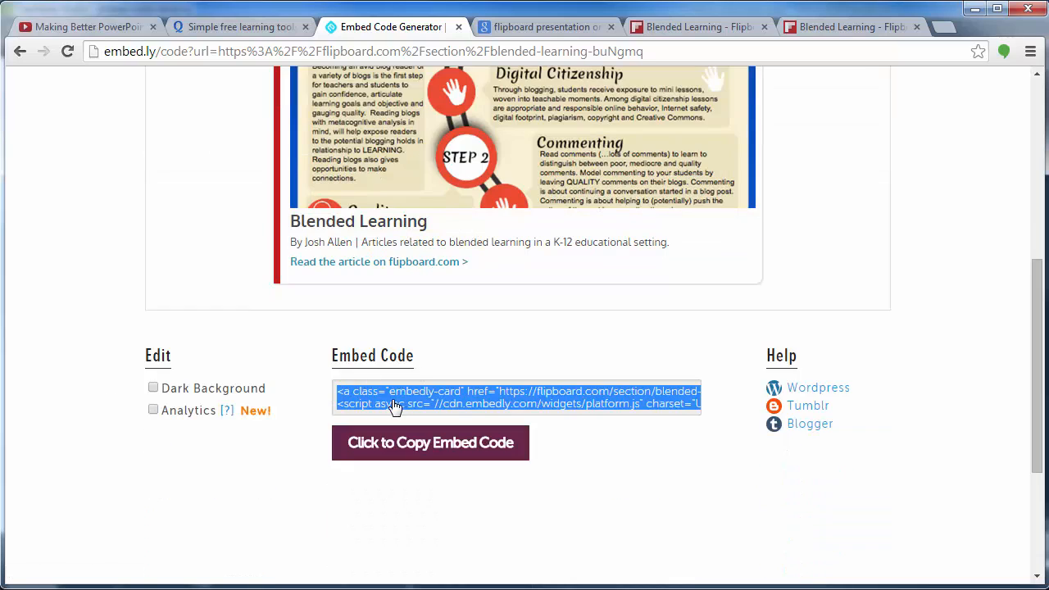
pyautogui.click(153, 411)
pyautogui.scroll(1, 197, 451)
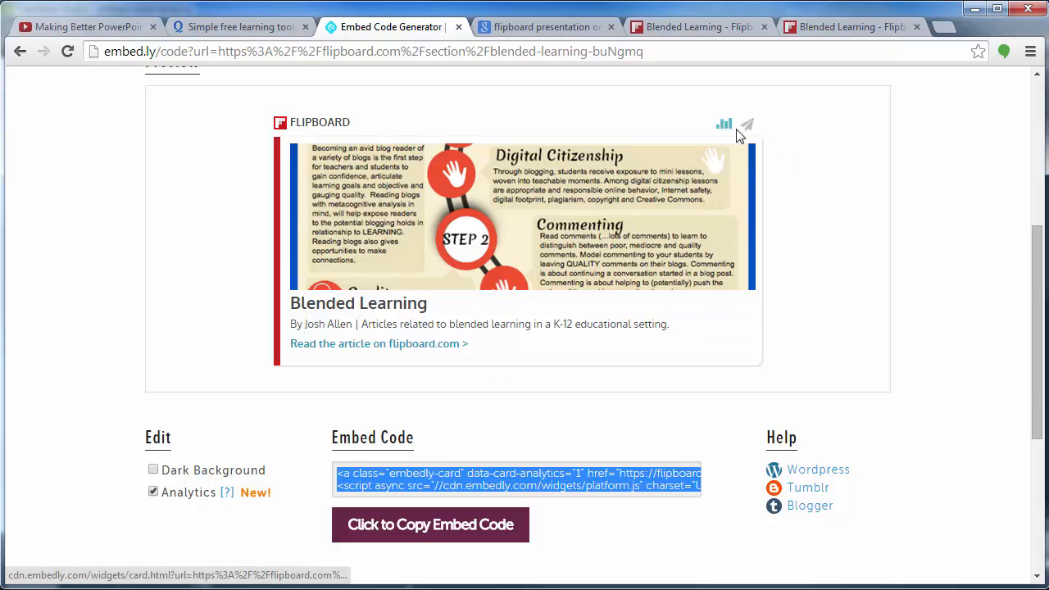
pyautogui.click(726, 128)
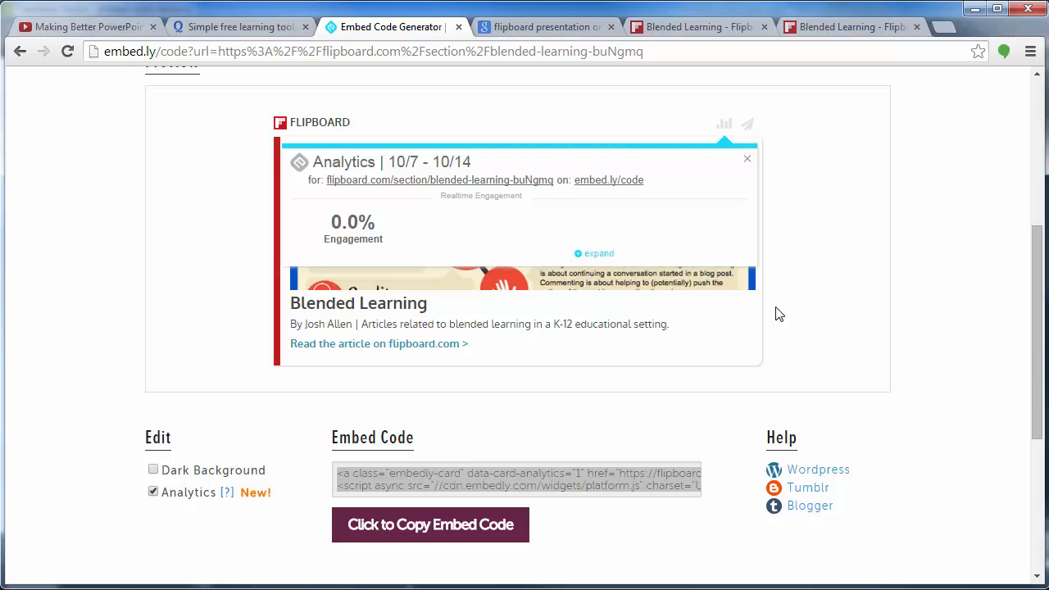
pyautogui.click(748, 160)
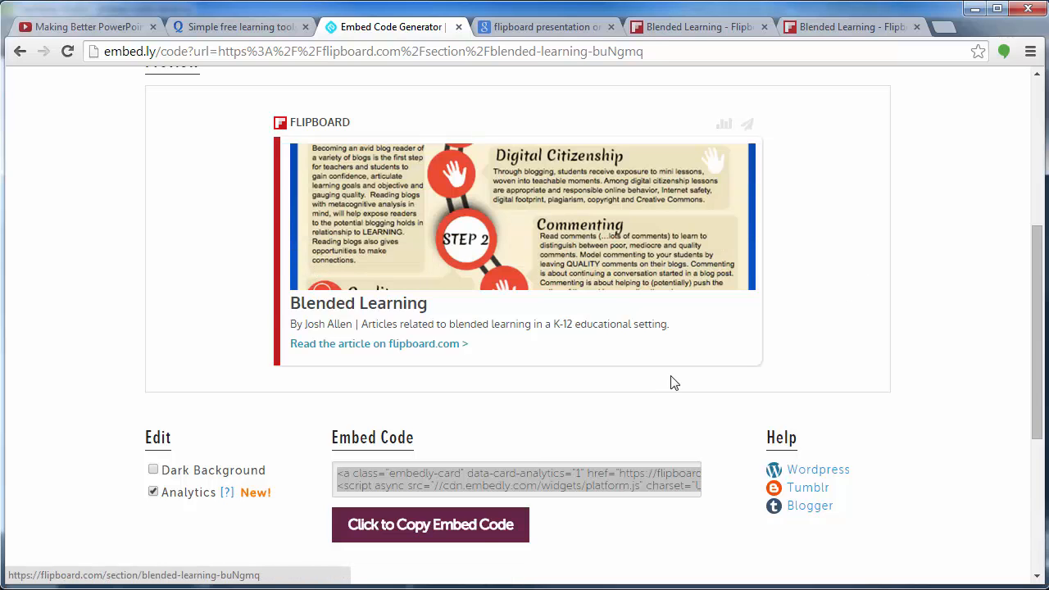
# Copy the card's embed code, paste it below the YouTube iframe in the Blackboard item's HTML code and update the text
pyautogui.rightClick(566, 487)
pyautogui.click(643, 560)
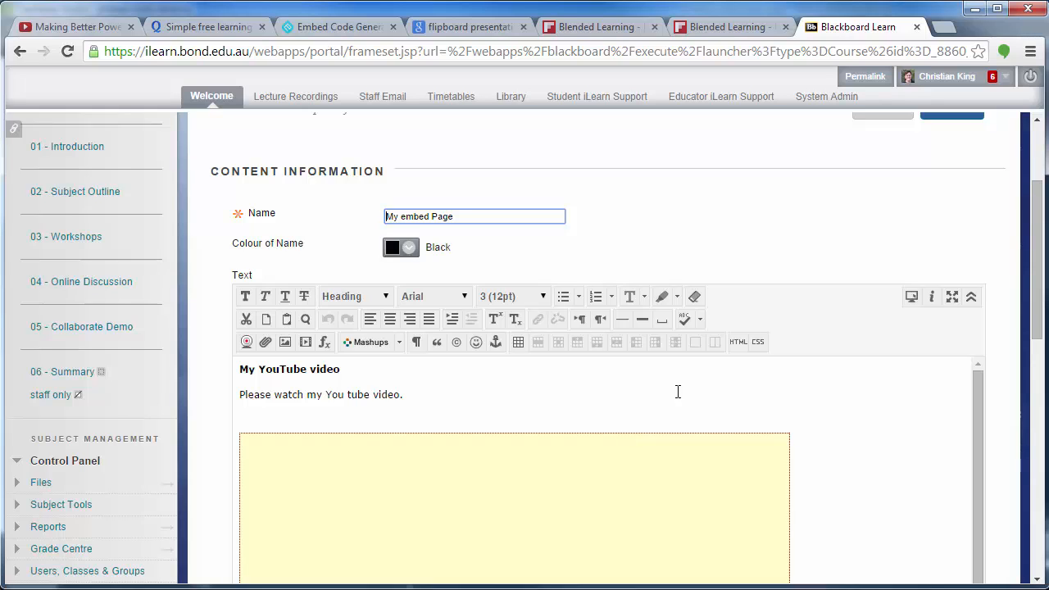
pyautogui.click(738, 342)
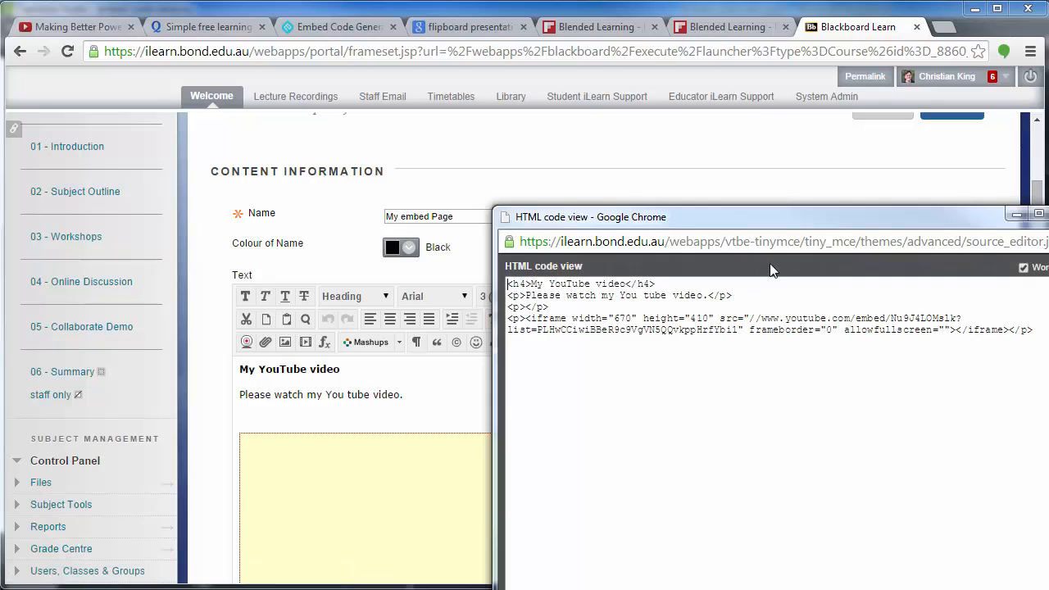
pyautogui.moveTo(772, 212); pyautogui.dragTo(494, 172)
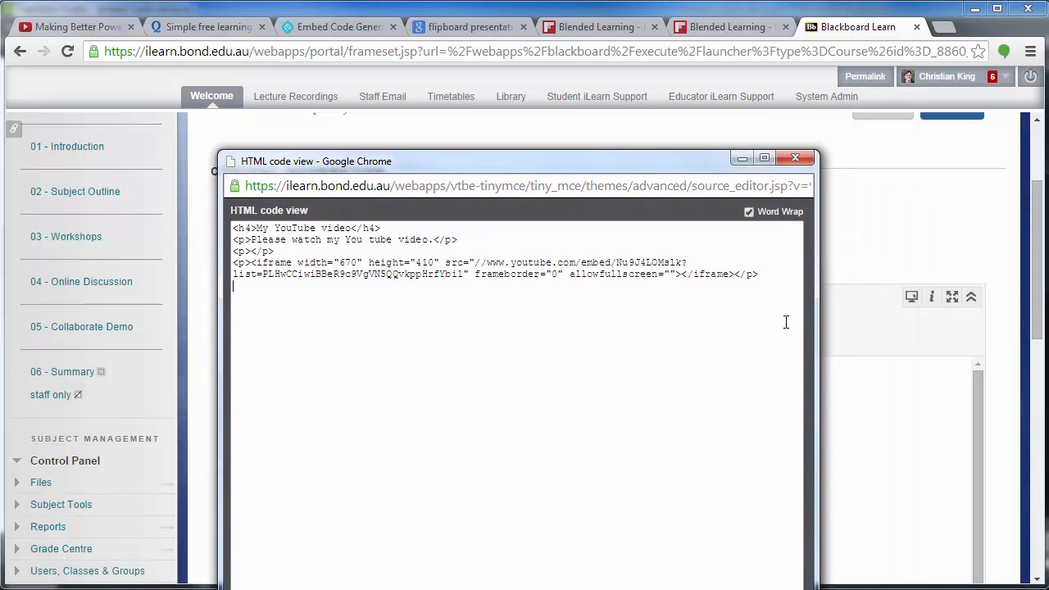
pyautogui.hotkey('ctrl', 'v')
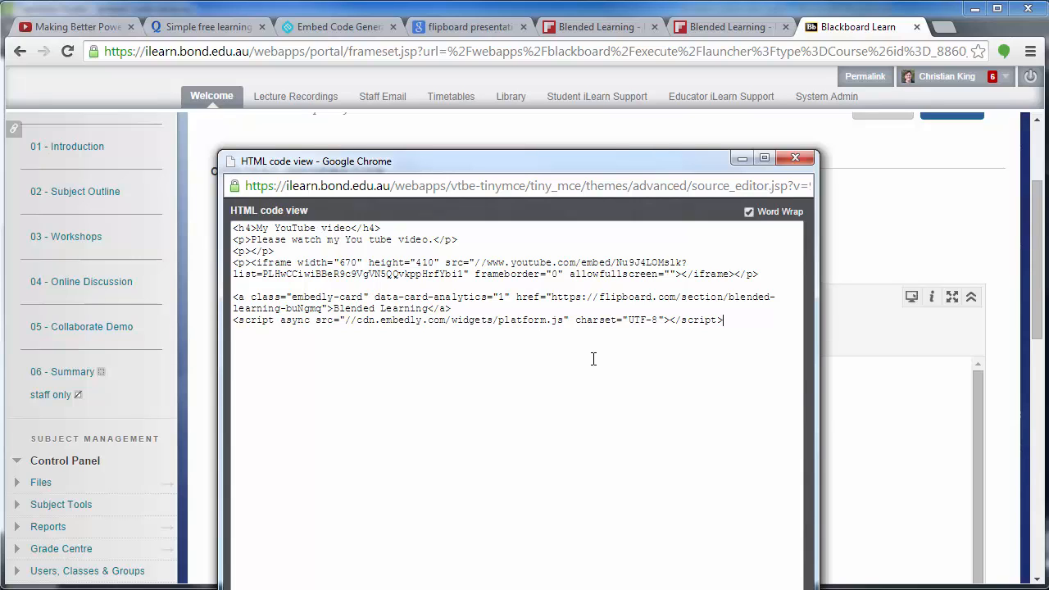
pyautogui.click(729, 588)
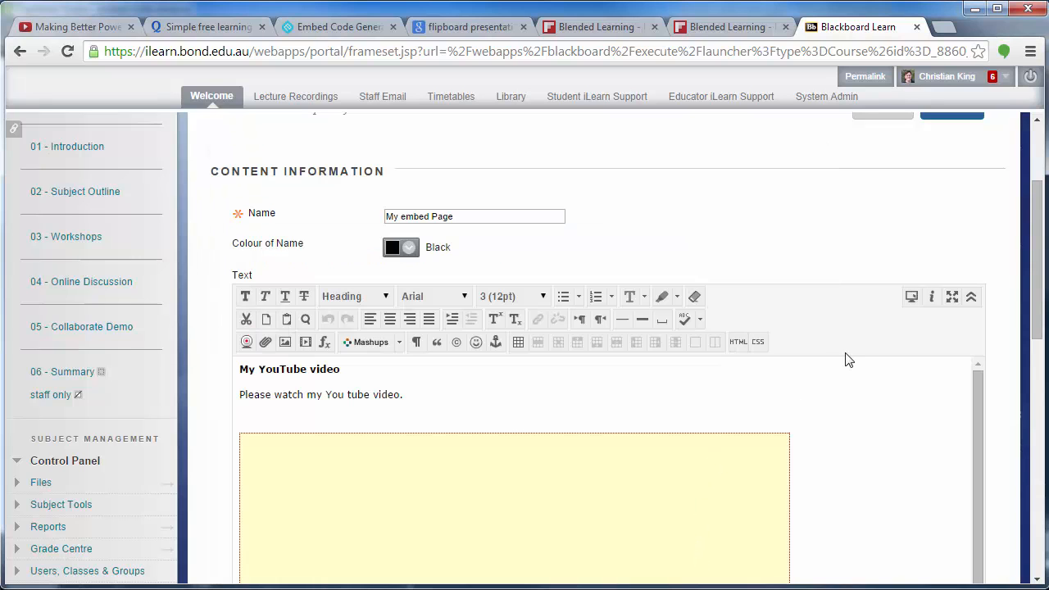
# Submit the edited "My embed Page" item and check the Flipboard card below the YouTube video
pyautogui.scroll(2, 952, 157)
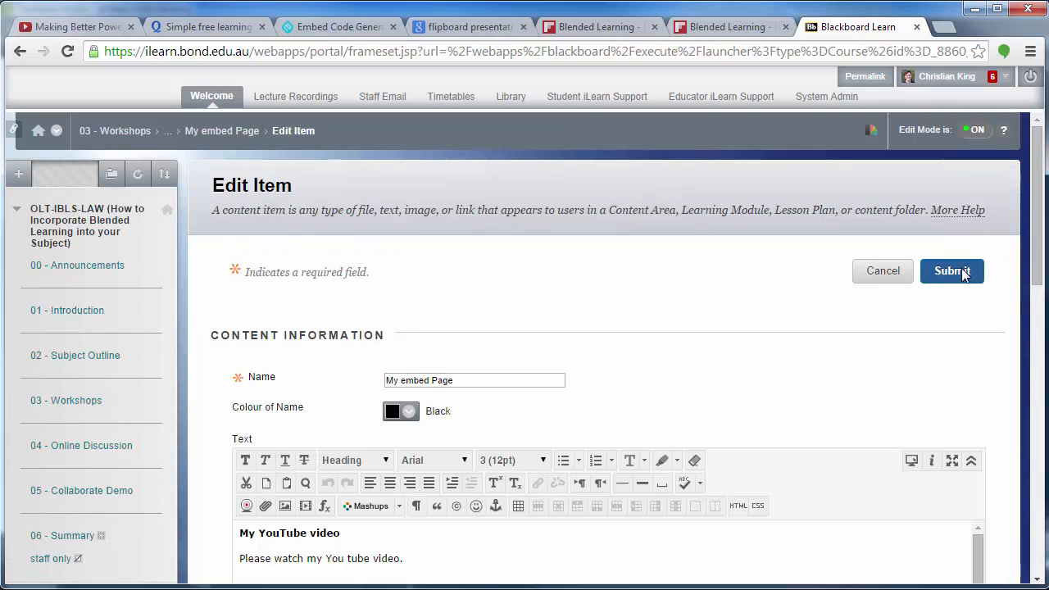
pyautogui.click(965, 275)
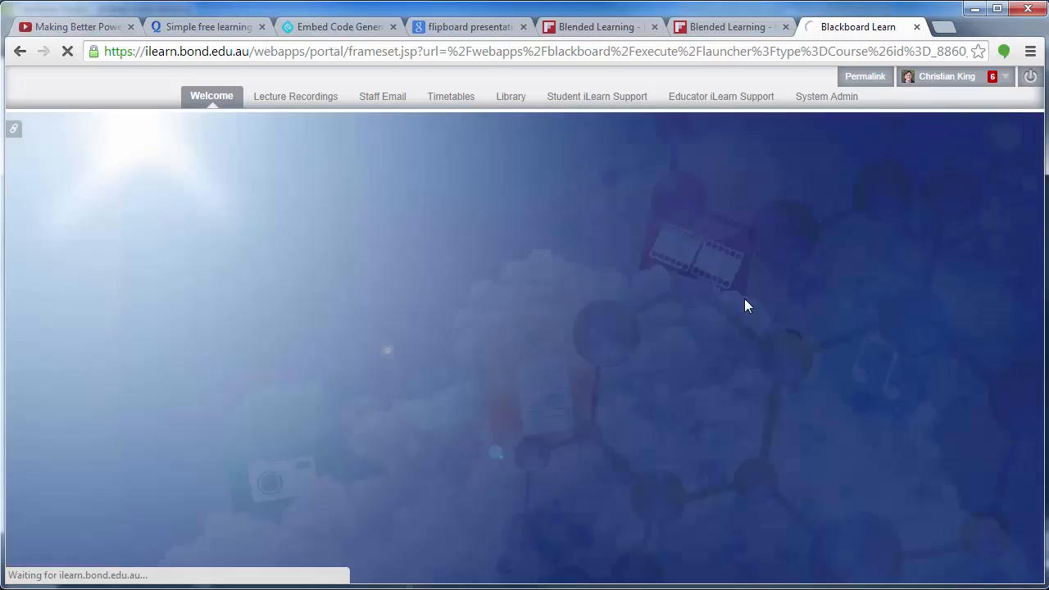
pyautogui.scroll(-4, 286, 399)
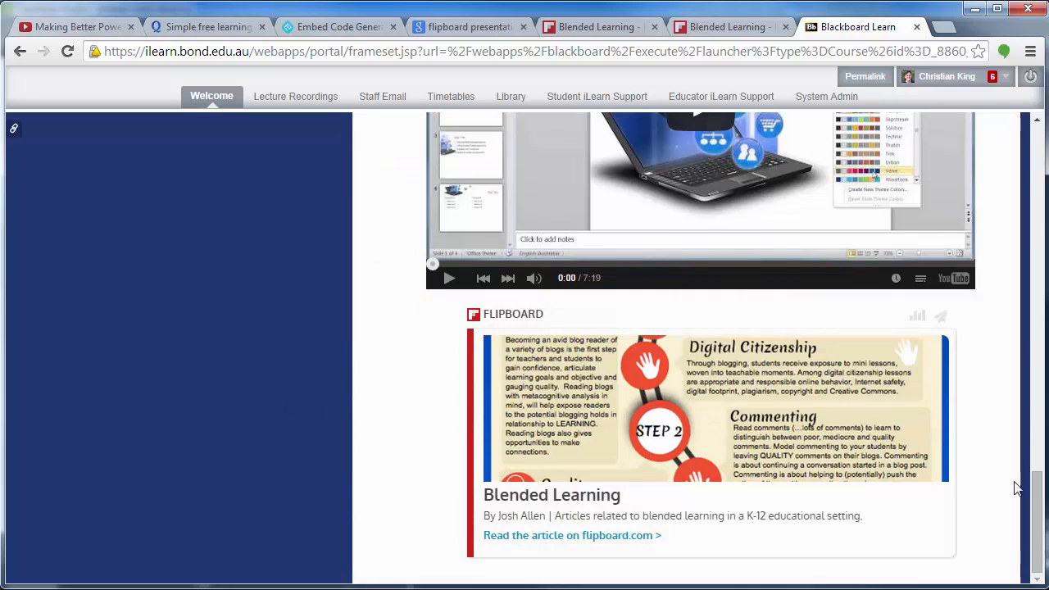
# Test the embedded card by opening its Flipboard article link, flipping forward in the magazine and opening the Classroom 101 video
pyautogui.click(542, 535)
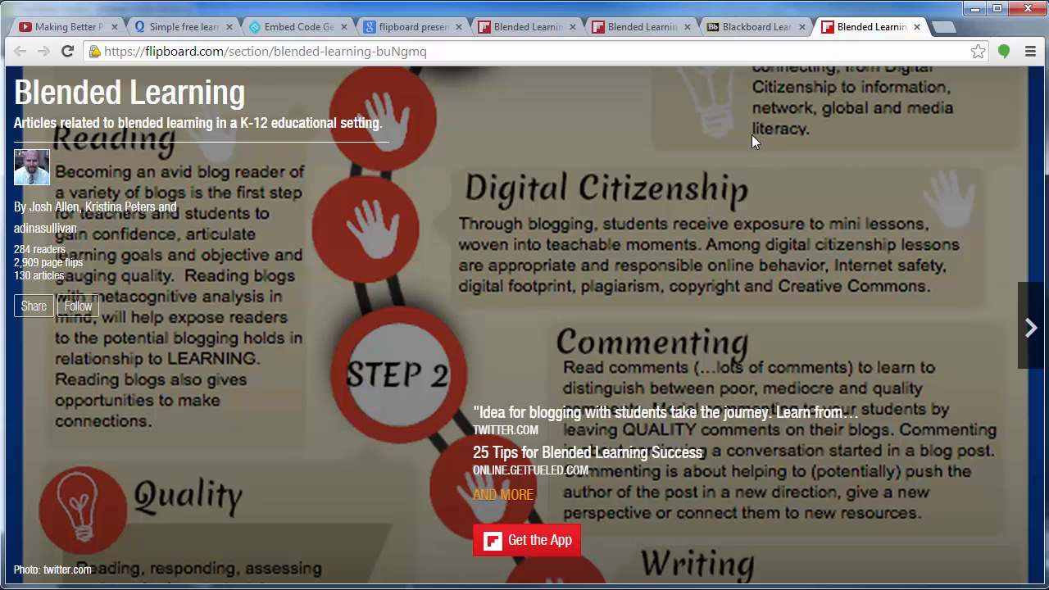
pyautogui.scroll(-1, 752, 135)
pyautogui.click(1019, 330)
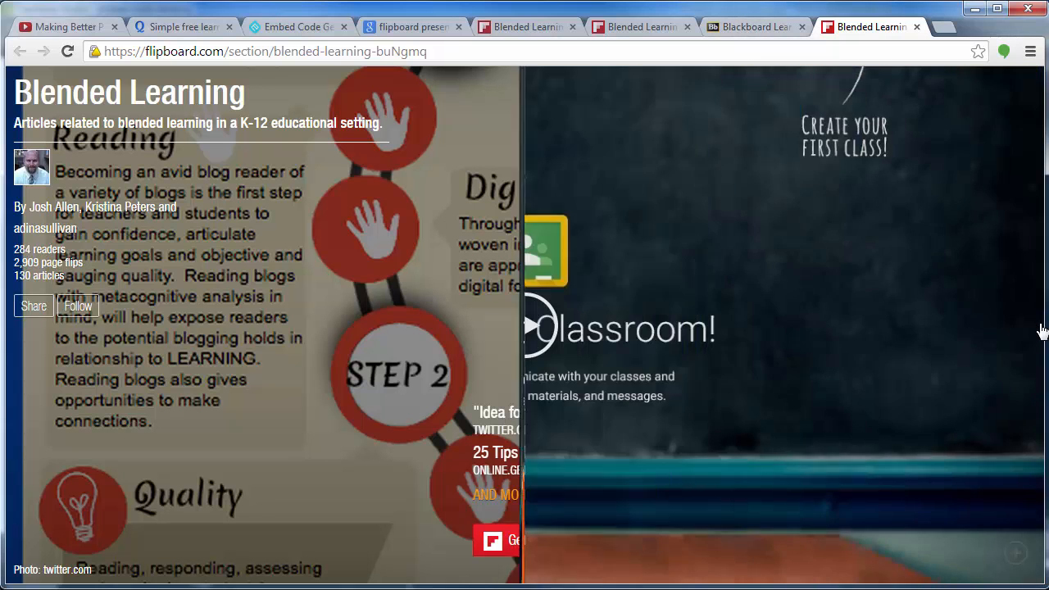
pyautogui.click(1020, 331)
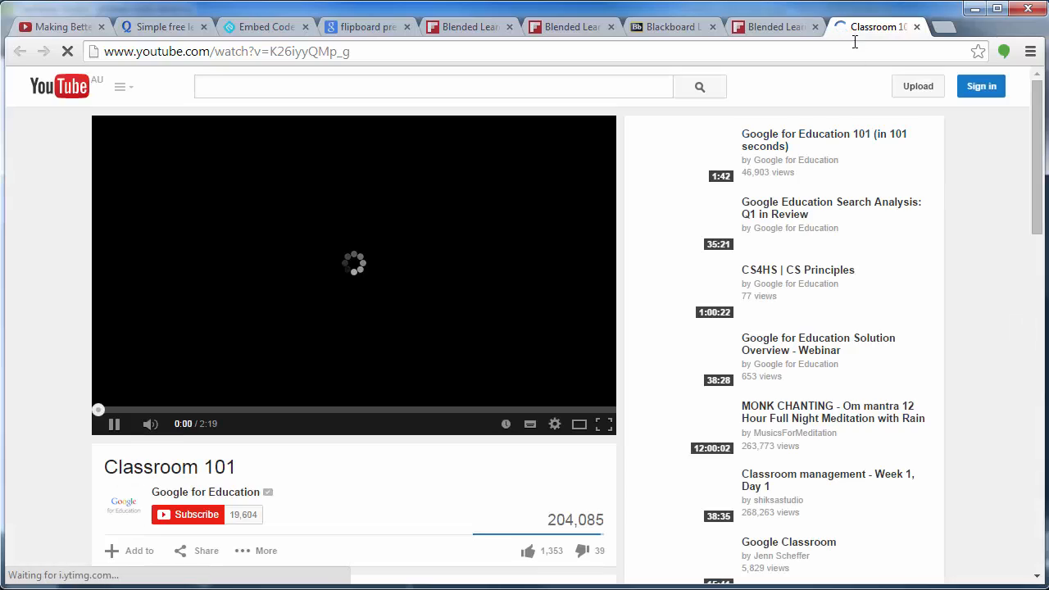